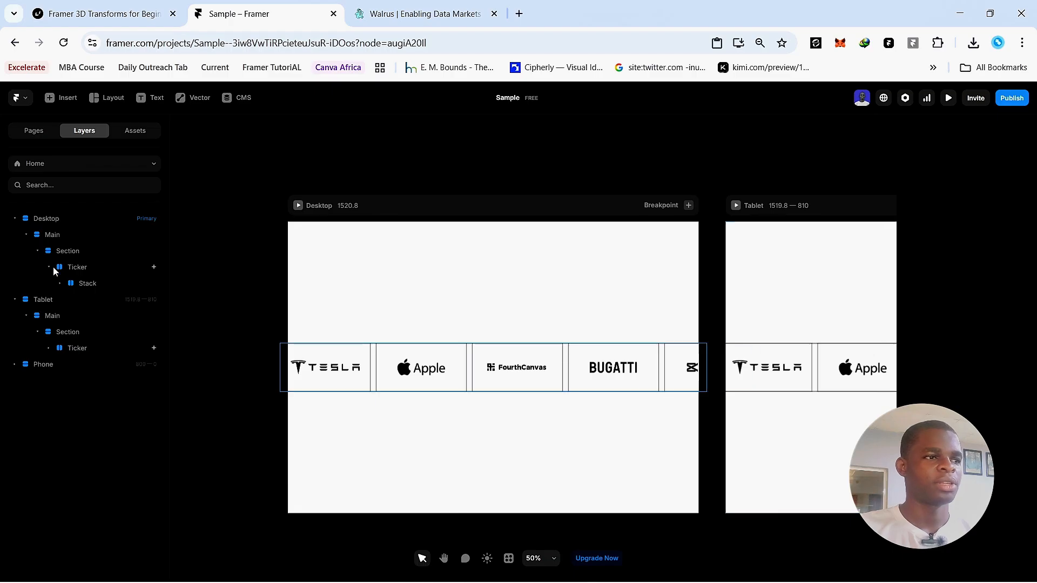
- Delete the existing Ticker from the Desktop breakpoint's section
click(69, 267)
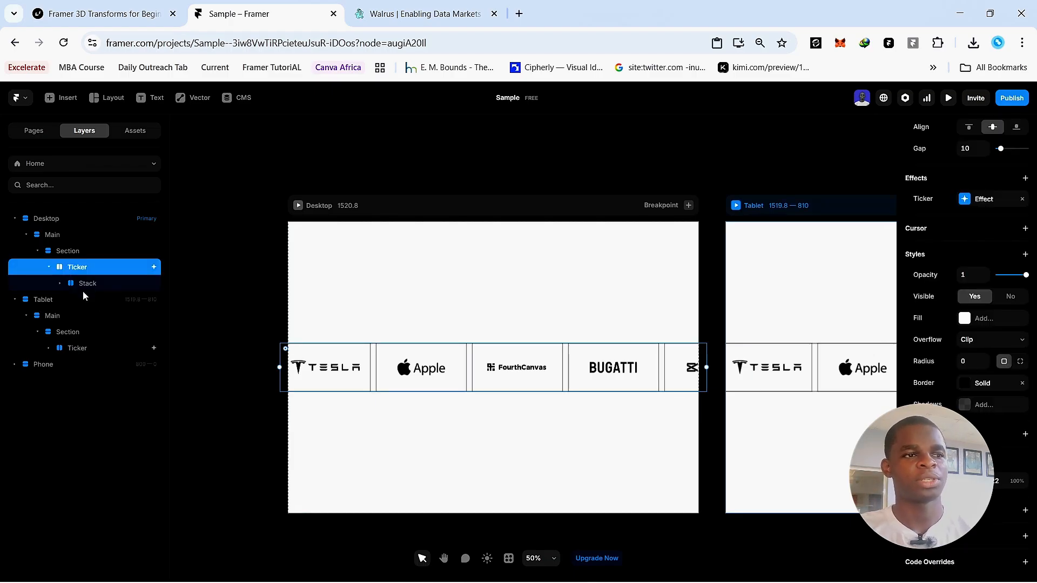
key(Delete)
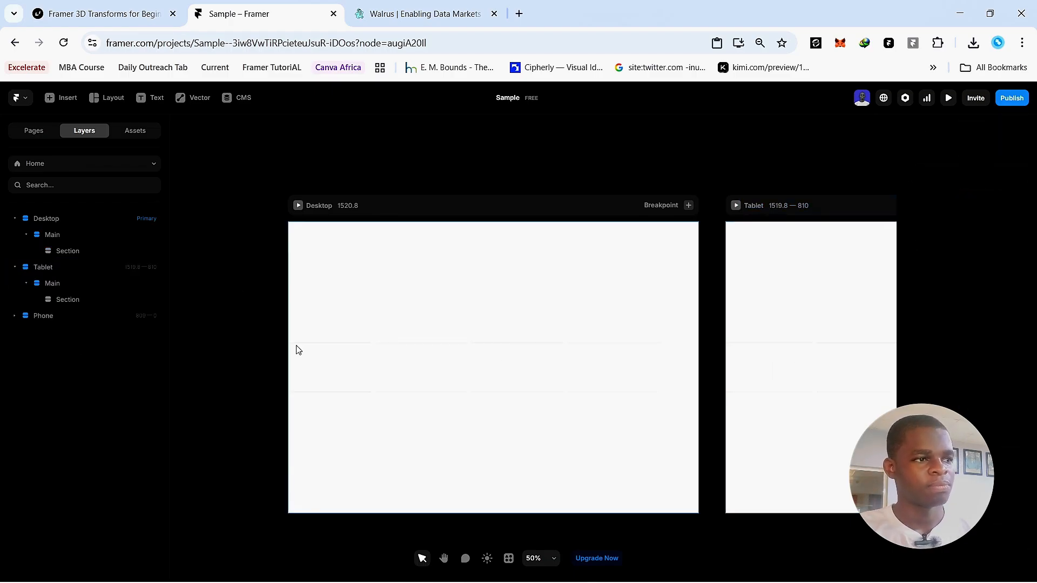
- Draw a frame about 558 wide by 293 high inside the empty Desktop section
click(80, 261)
click(69, 253)
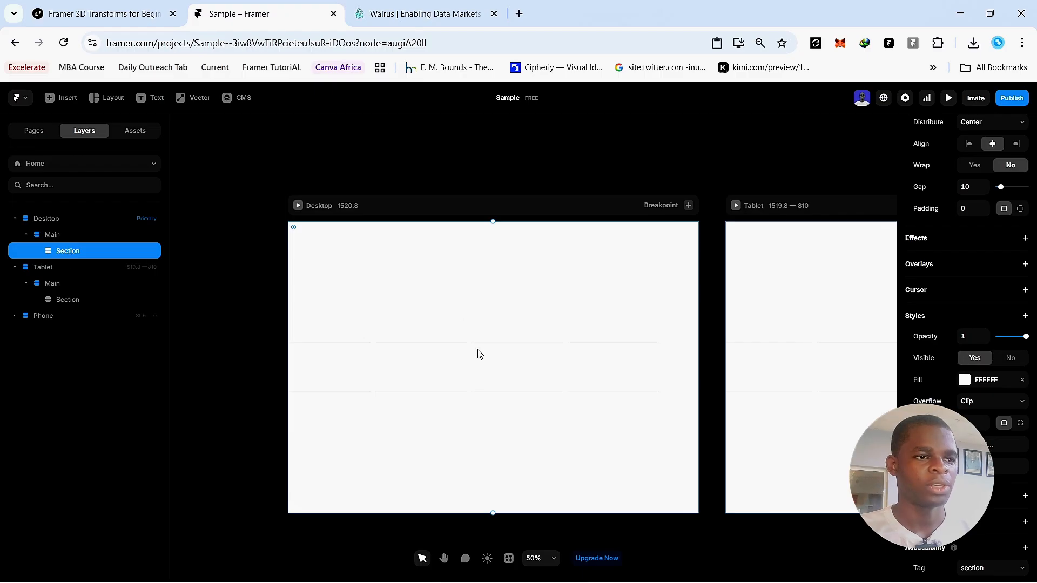
key(z)
click(408, 347)
key(space)
drag(488, 347, 455, 270)
key(v)
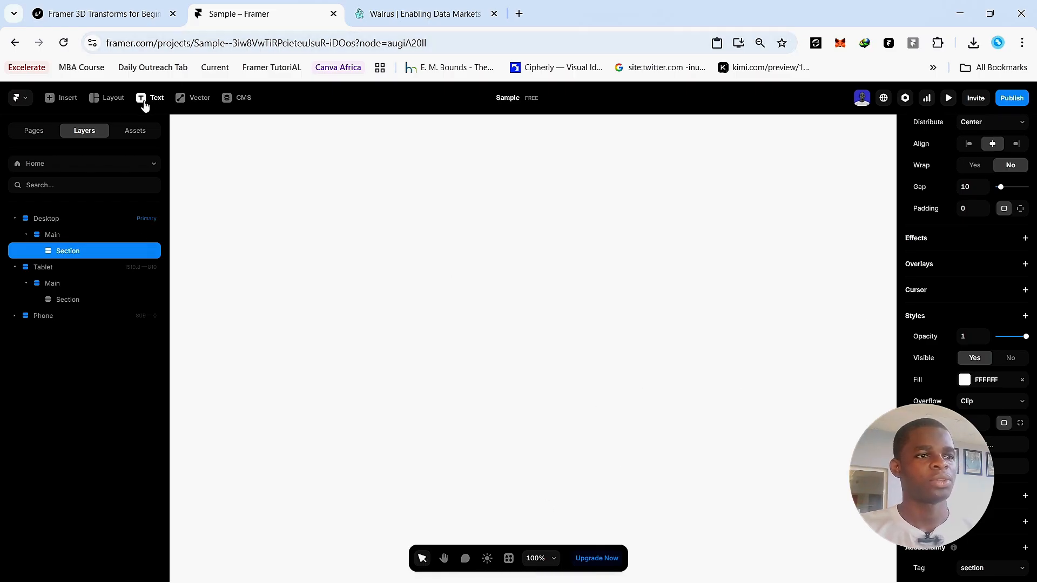
click(108, 98)
click(143, 132)
drag(425, 231, 727, 390)
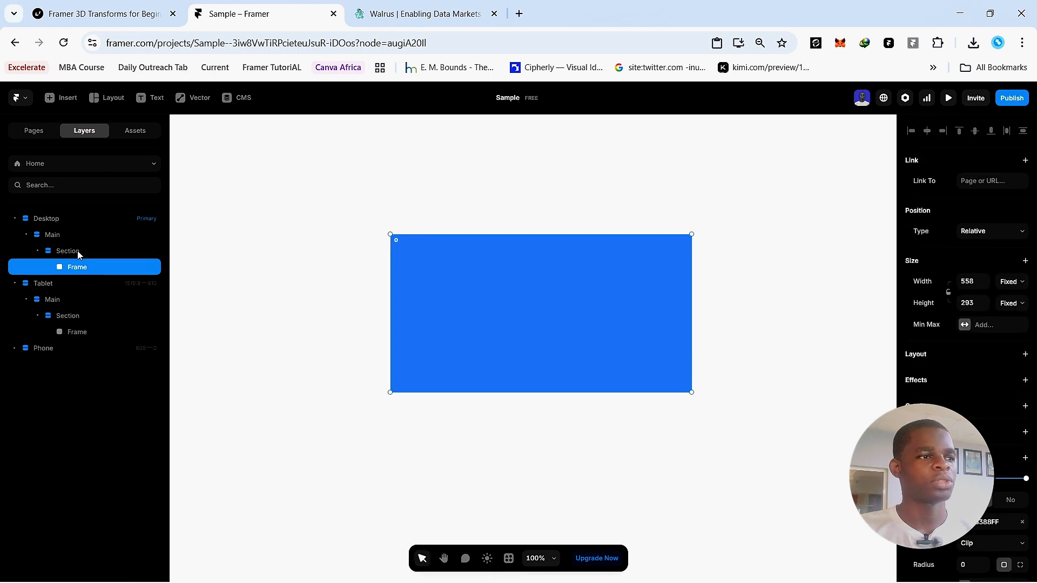
- Insert a 400 × 300 image placeholder from the media elements and place it over the blue frame
click(63, 98)
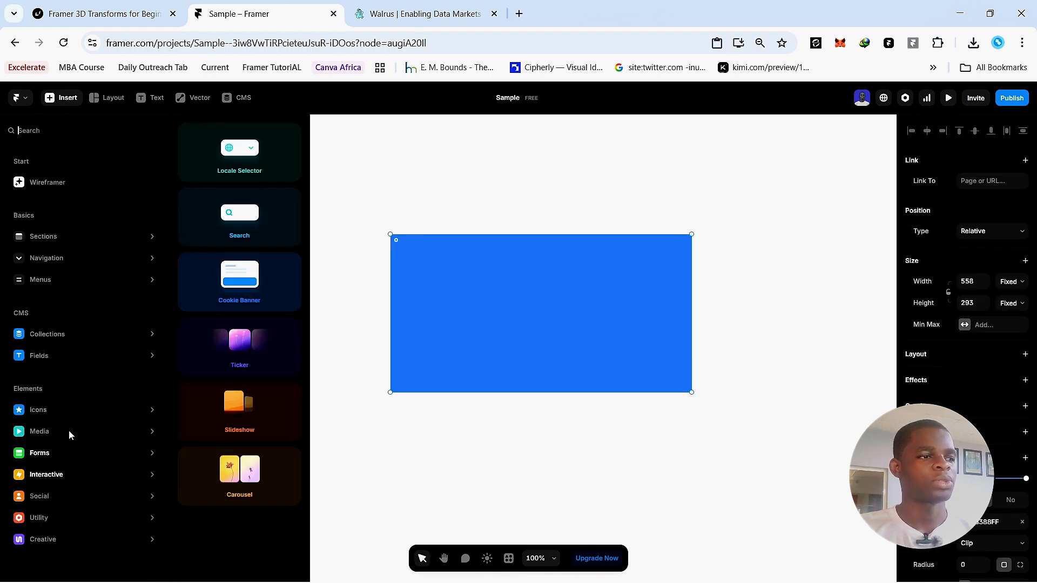
mouse_move(69, 408)
mouse_move(66, 431)
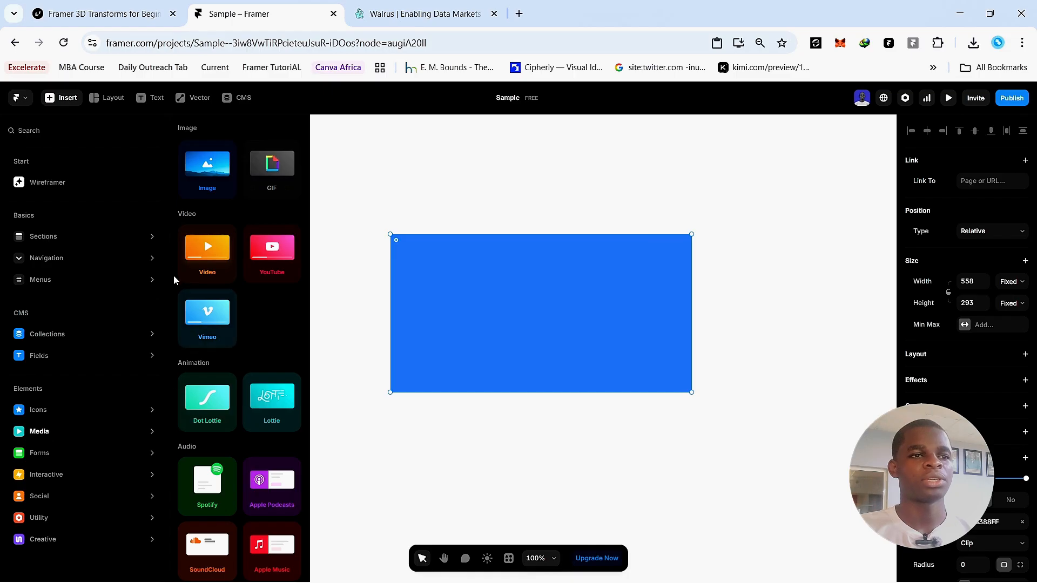
click(207, 172)
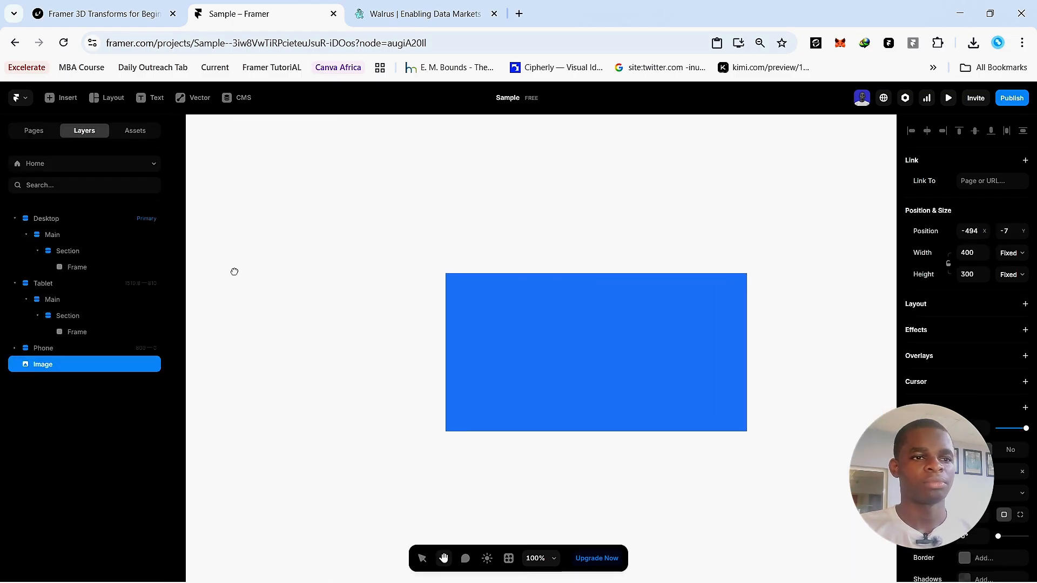
drag(137, 176, 734, 326)
- Change the blue frame's fill colour to white, FFFFFF
click(639, 312)
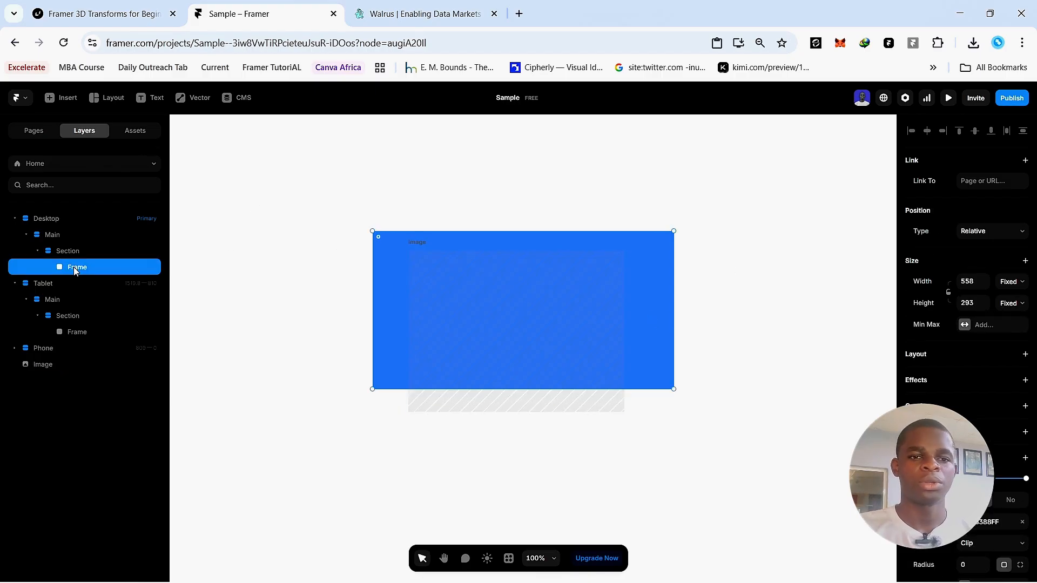
scroll(1014, 424, down, 3)
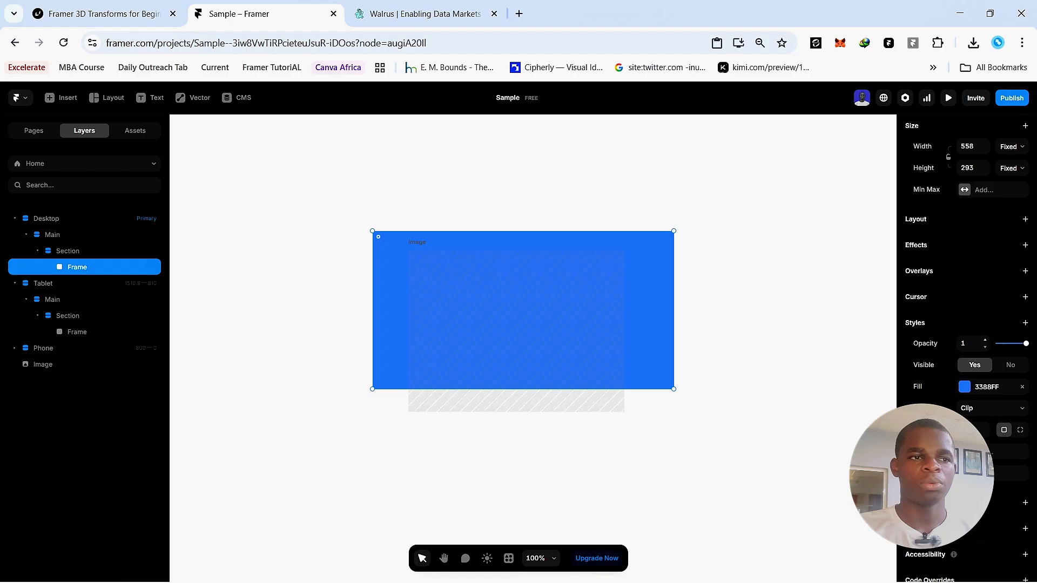
click(1021, 388)
click(982, 388)
drag(766, 430, 725, 384)
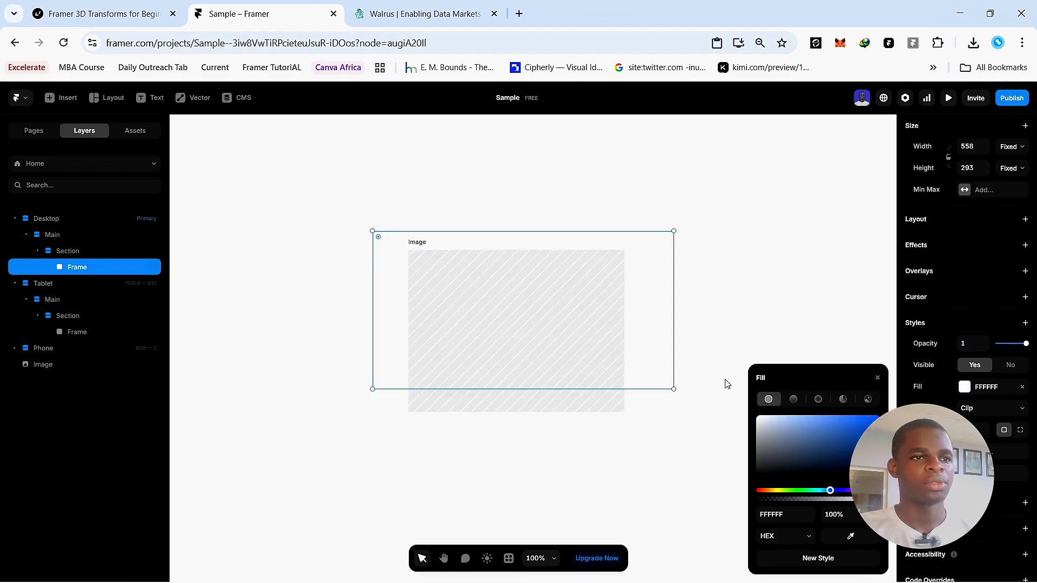
click(785, 299)
click(645, 249)
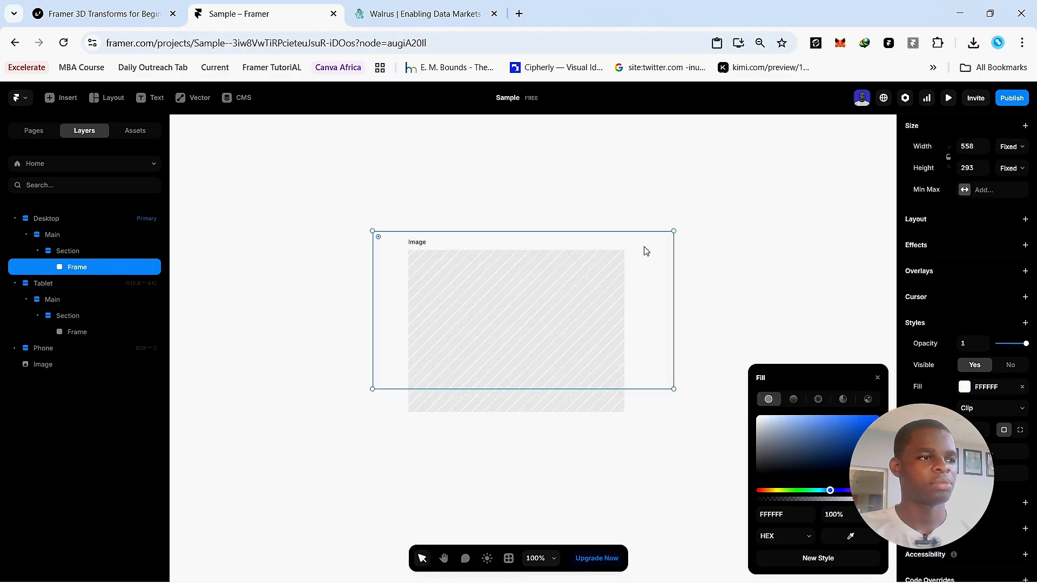
- Nest the image placeholder inside the Desktop section's white frame
click(504, 326)
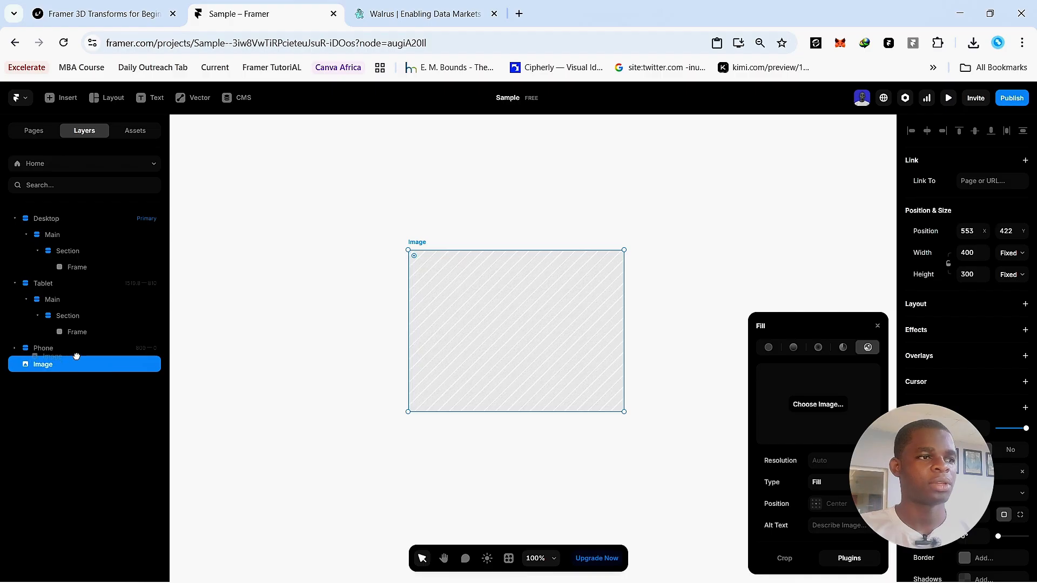
drag(76, 356, 103, 271)
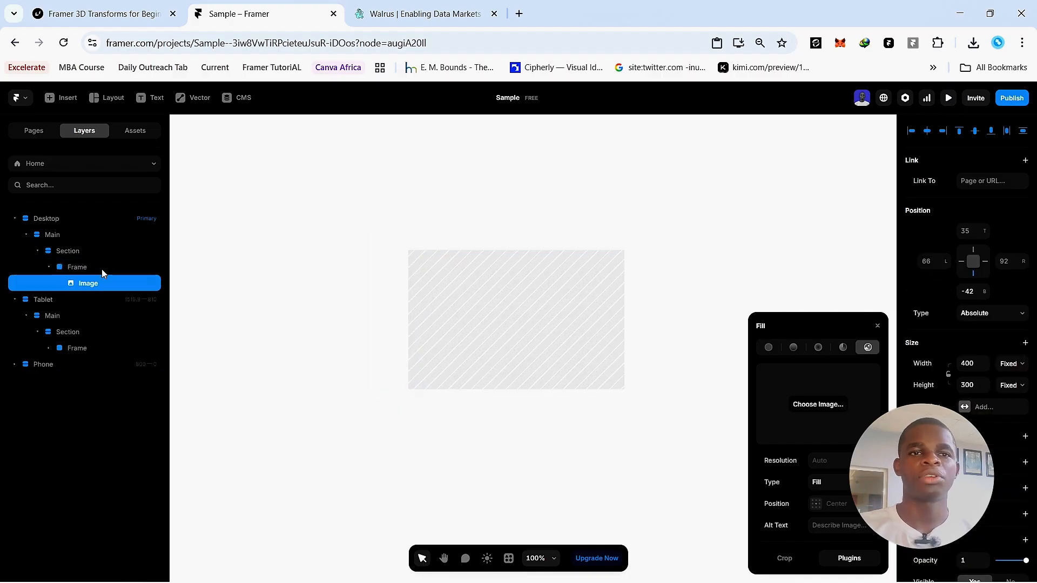
- Apply a horizontal stack layout to the frame holding the image and set its padding to 40
click(103, 269)
scroll(1025, 298, up, 3)
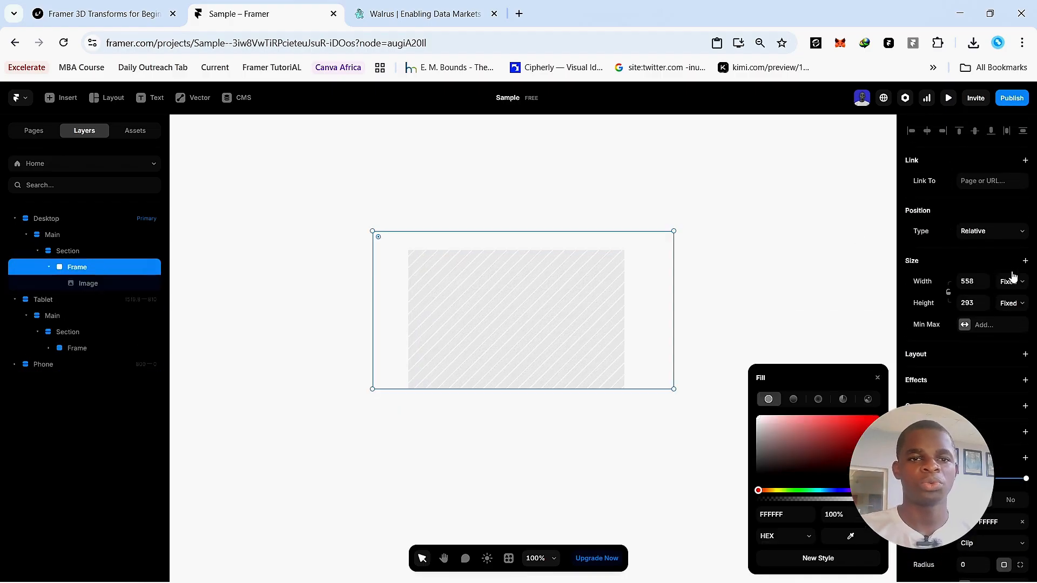
click(1025, 354)
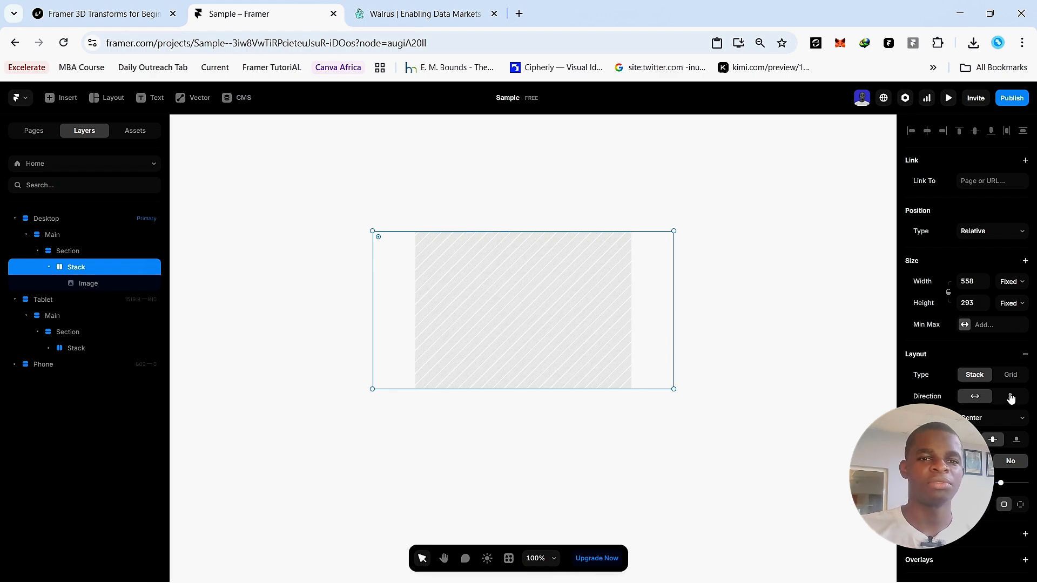
scroll(1004, 389, down, 3)
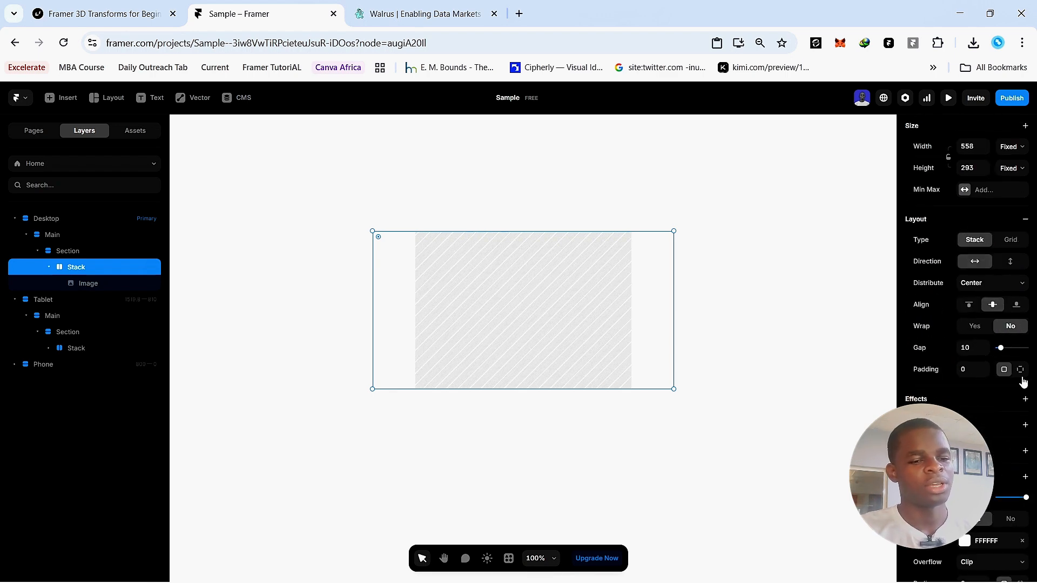
text(40)
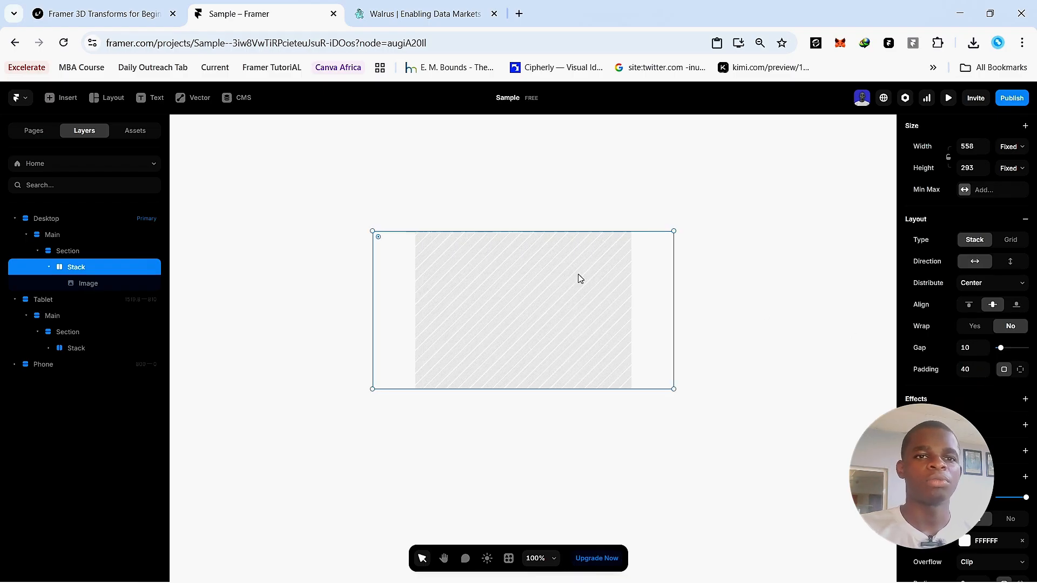
- Set both the width and the height of the stack to Fit Content
scroll(986, 222, up, 3)
click(1009, 281)
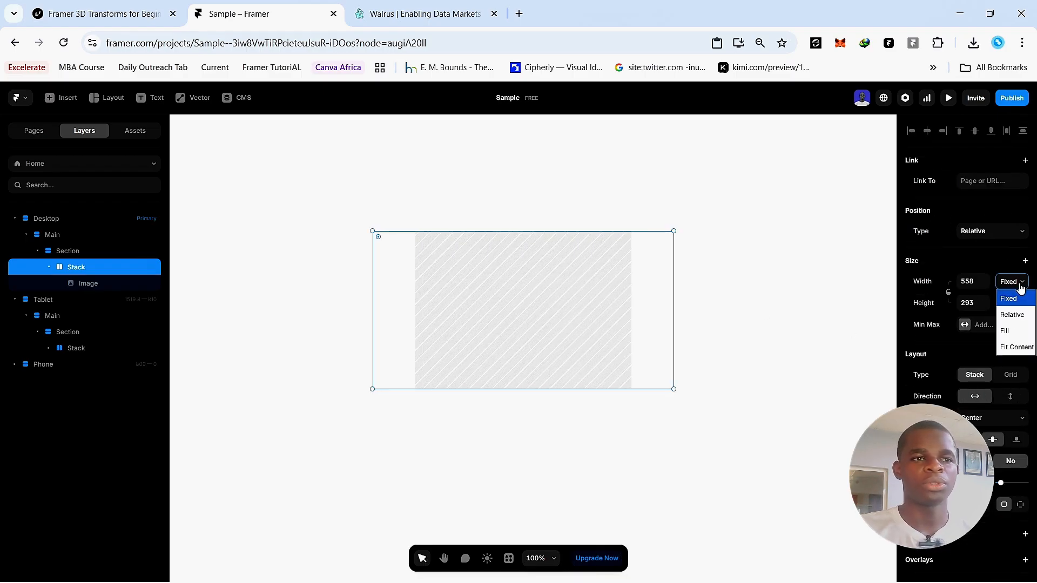
click(1015, 345)
click(1006, 306)
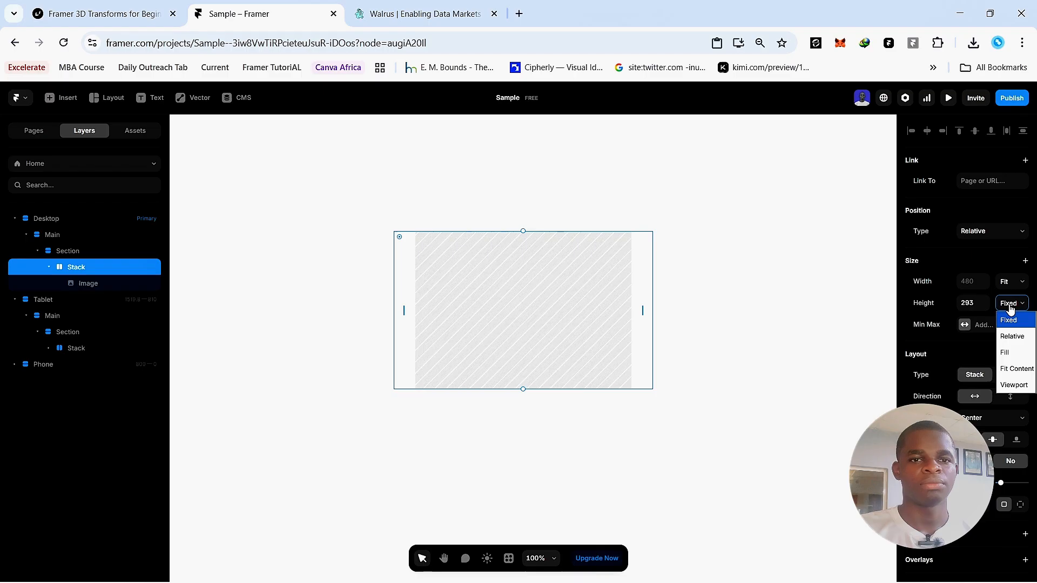
click(1022, 374)
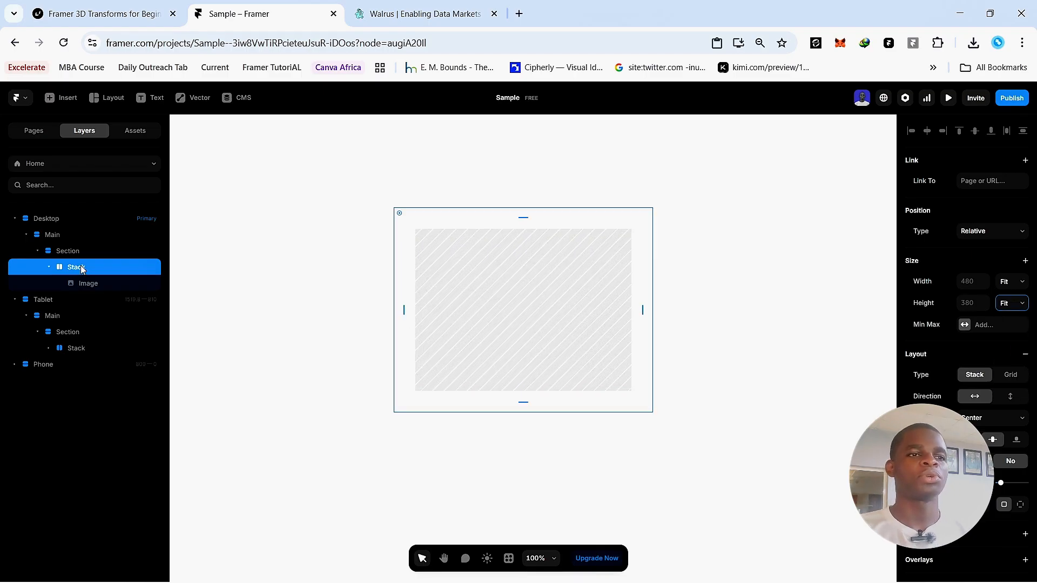
- Reduce the height of the image inside the stack to about 144
click(80, 285)
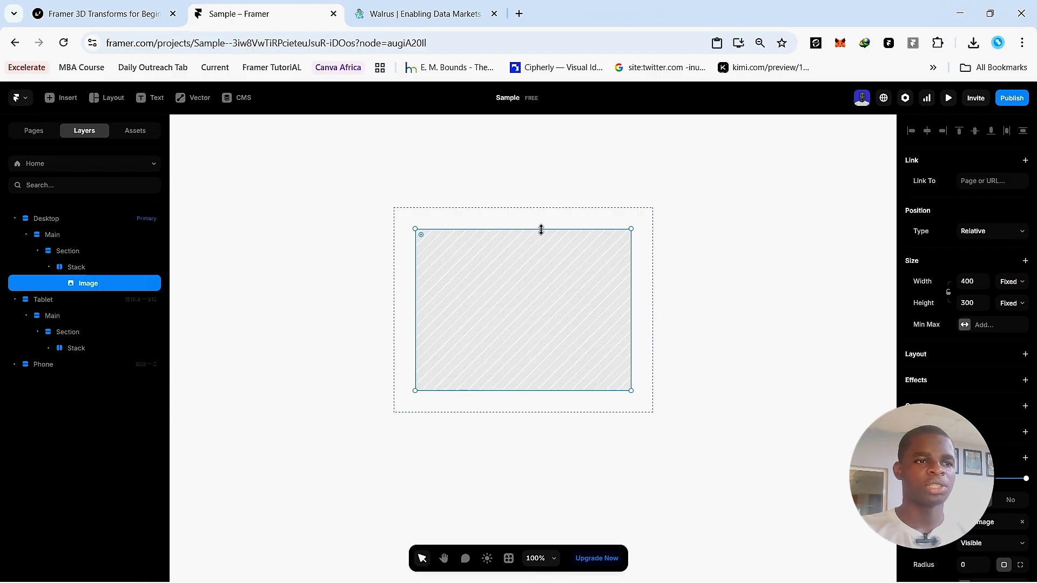
drag(541, 229, 565, 314)
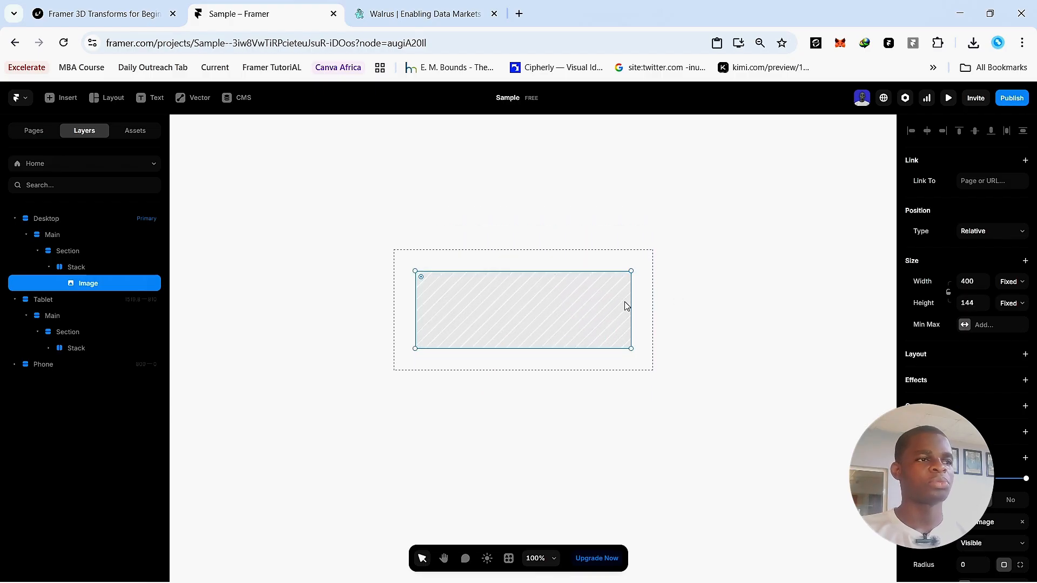
- Set the stack's padding to 60 and check its look across the Desktop, Tablet and Phone breakpoints
click(113, 270)
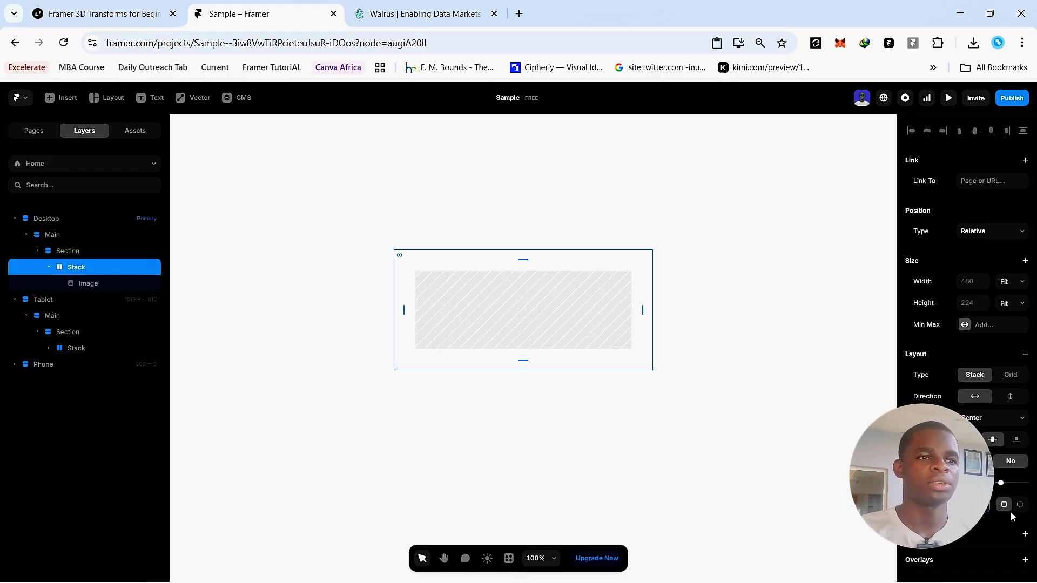
text(60)
key(Return)
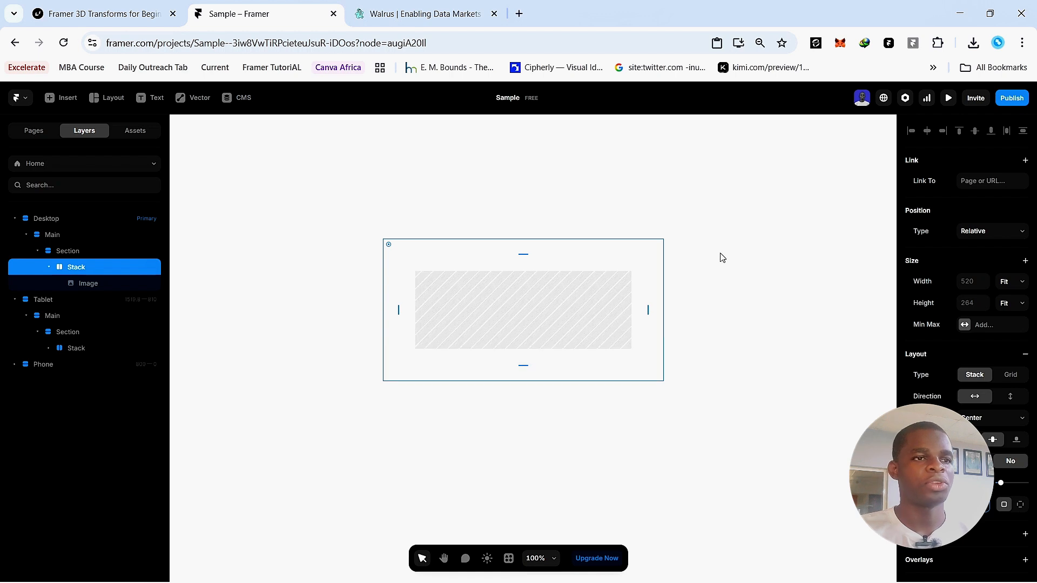
click(766, 290)
scroll(554, 306, down, 2)
scroll(528, 321, down, 2)
key(space)
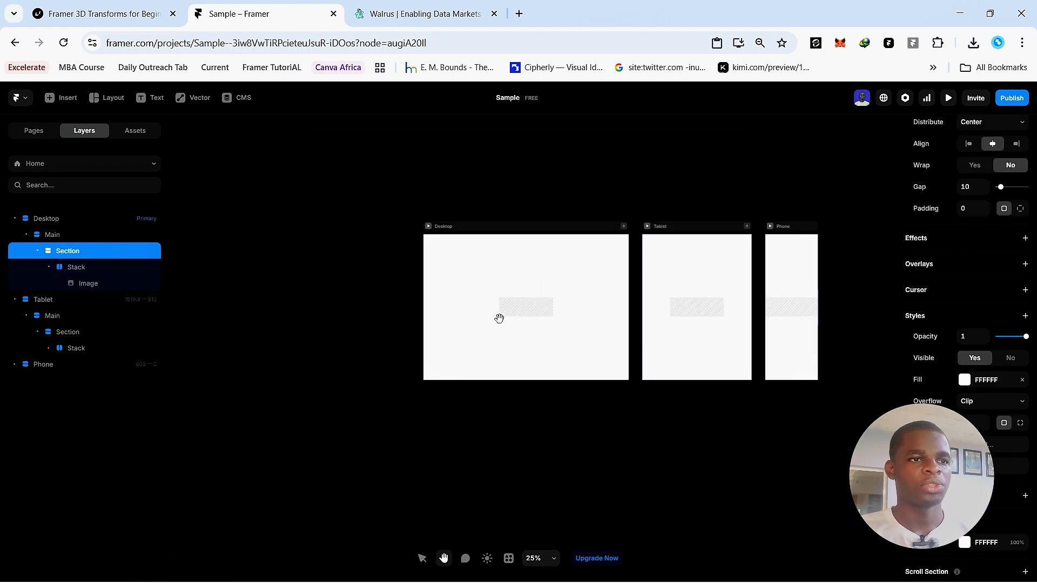
scroll(507, 317, up, 2)
- Set the padding of the stack around the image to 40
click(601, 227)
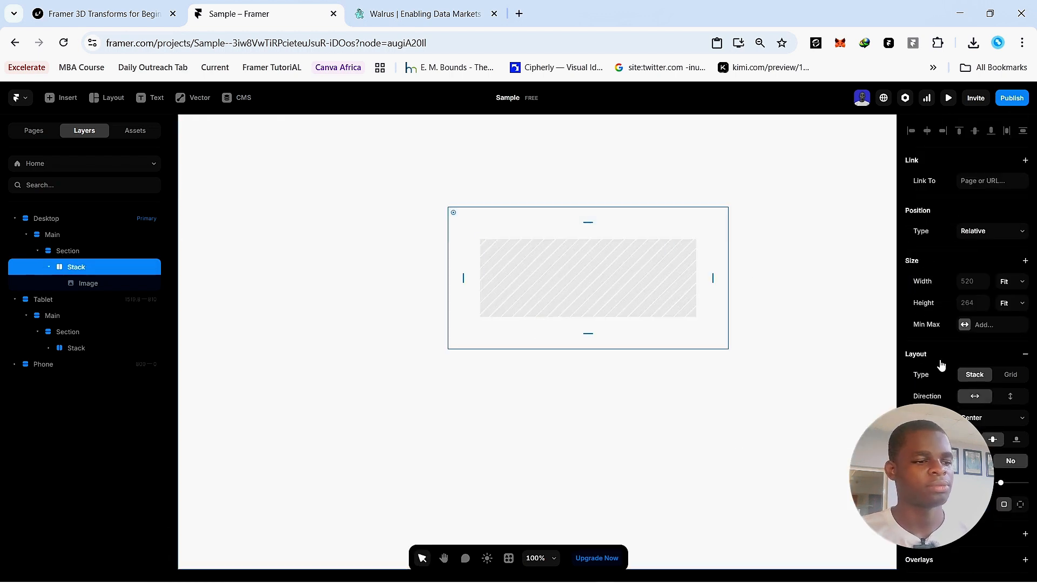
text(40)
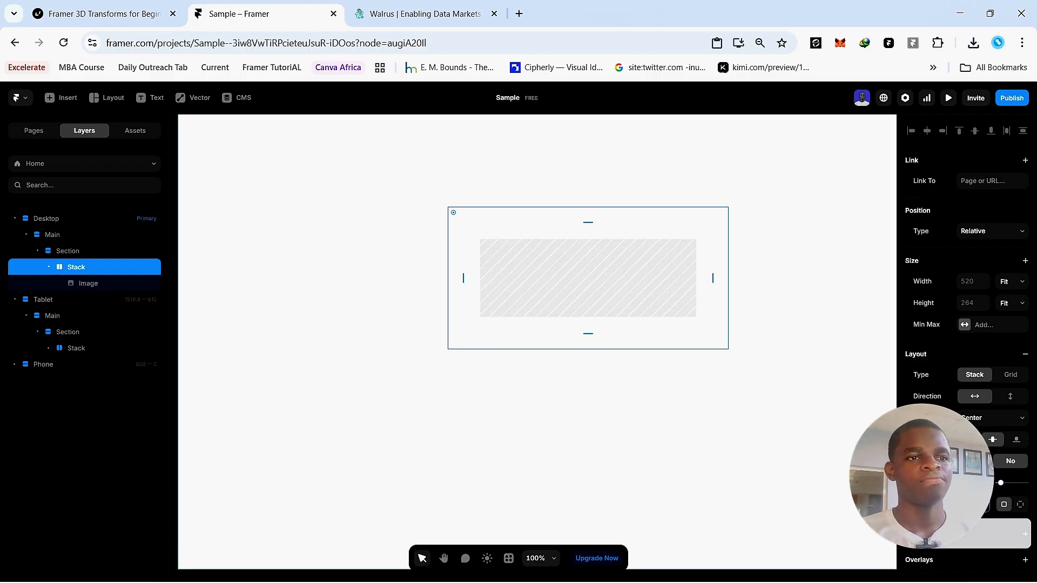
key(Return)
- Shrink the image to about 135 high and narrow it slightly, making the surrounding stack about 467 wide
click(556, 256)
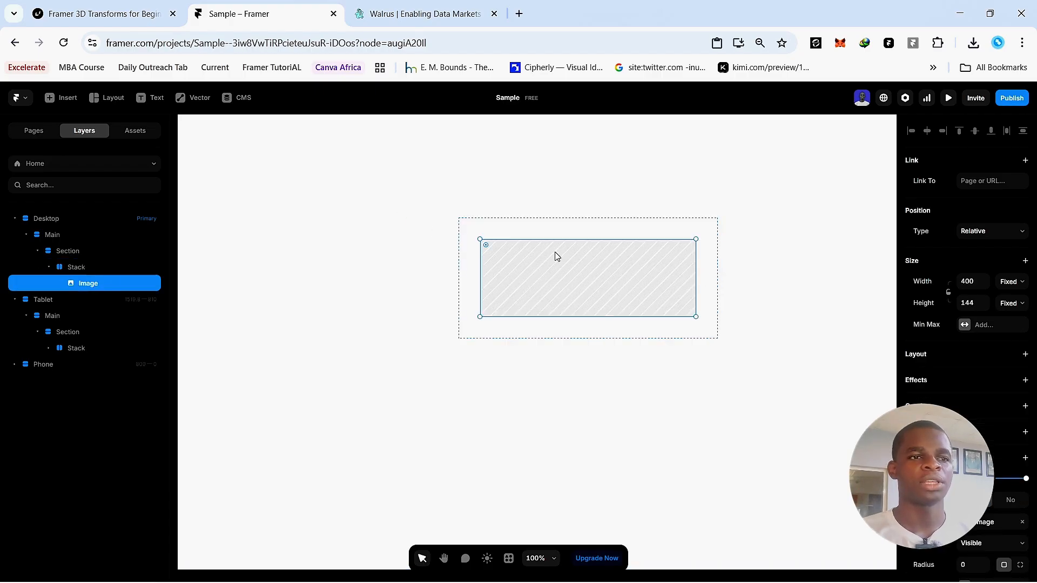
drag(604, 239, 609, 242)
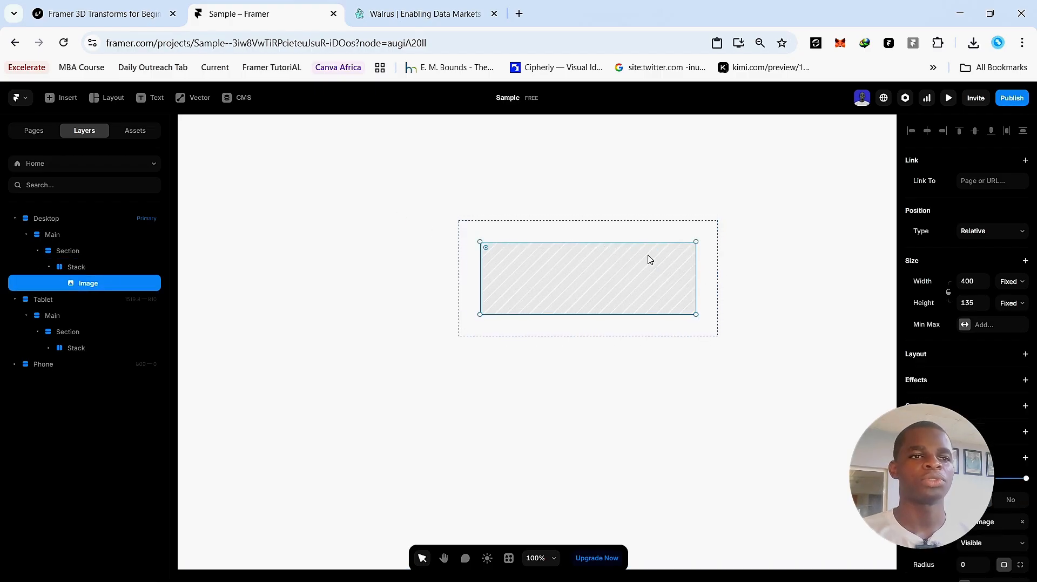
drag(696, 271, 688, 274)
- Create a component named "Logo ticker" from the stack containing the image
click(91, 266)
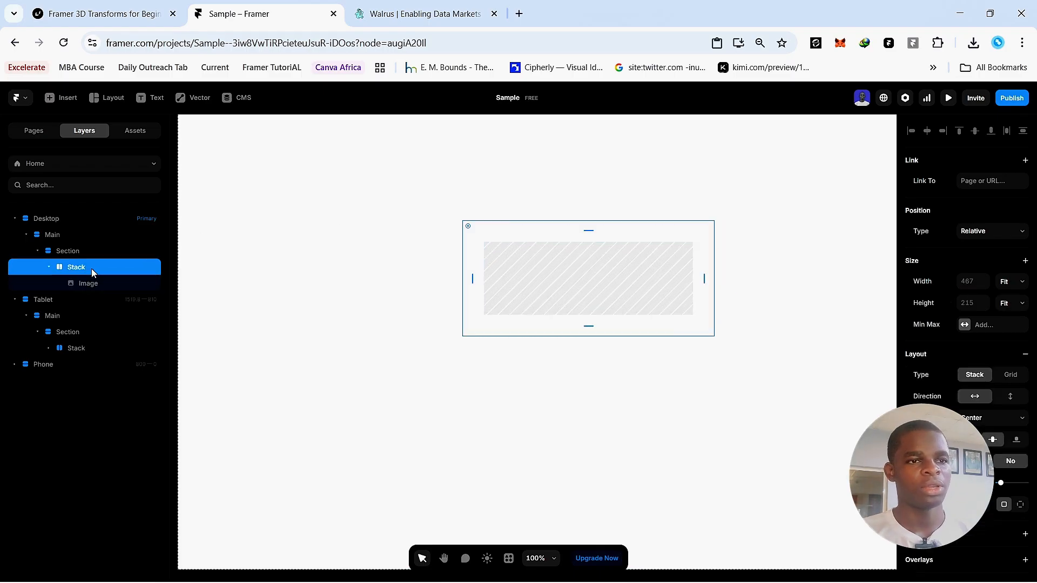
right_click(638, 273)
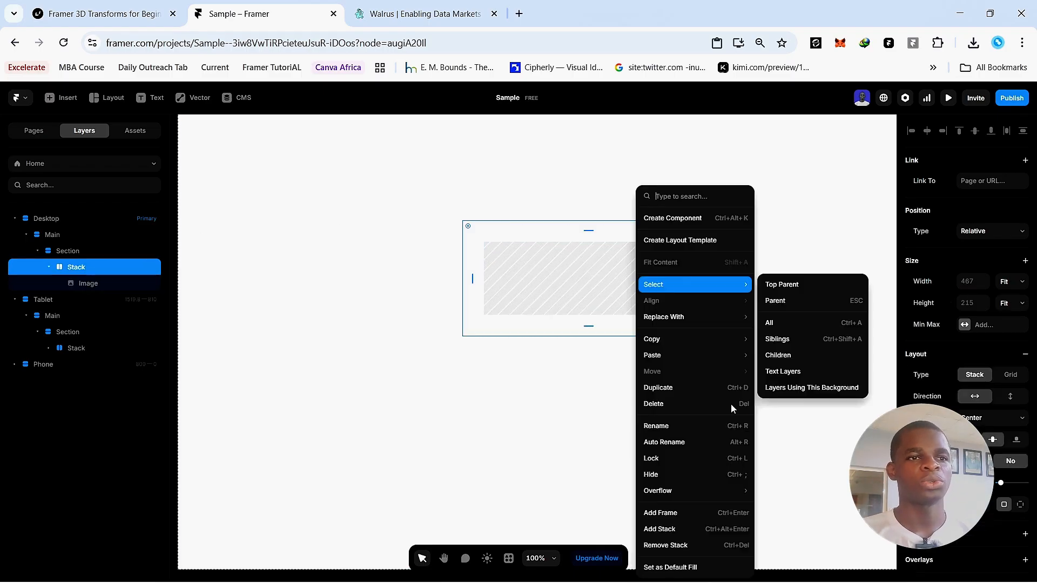
click(722, 222)
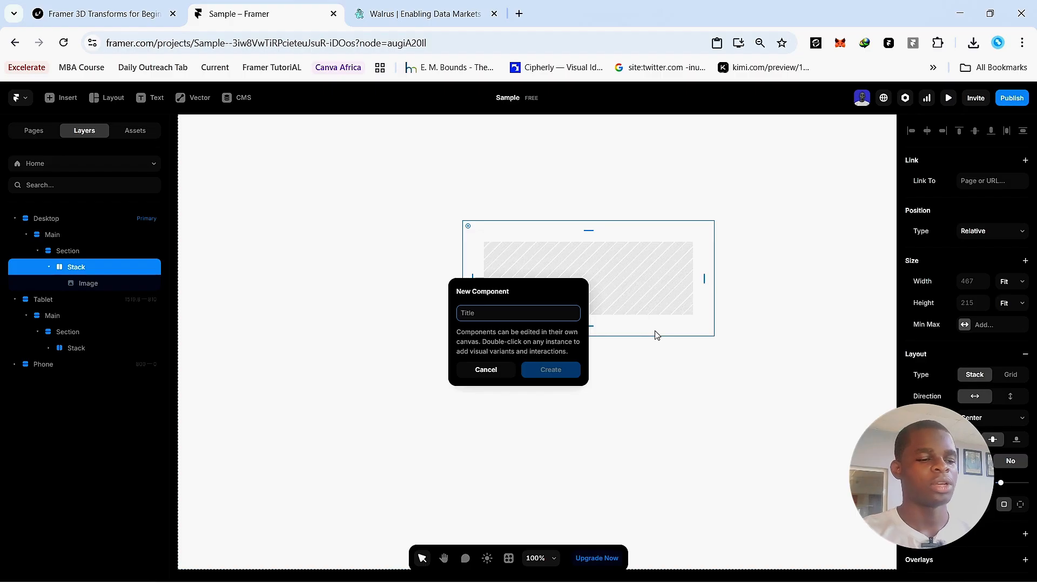
text(Logo ticker)
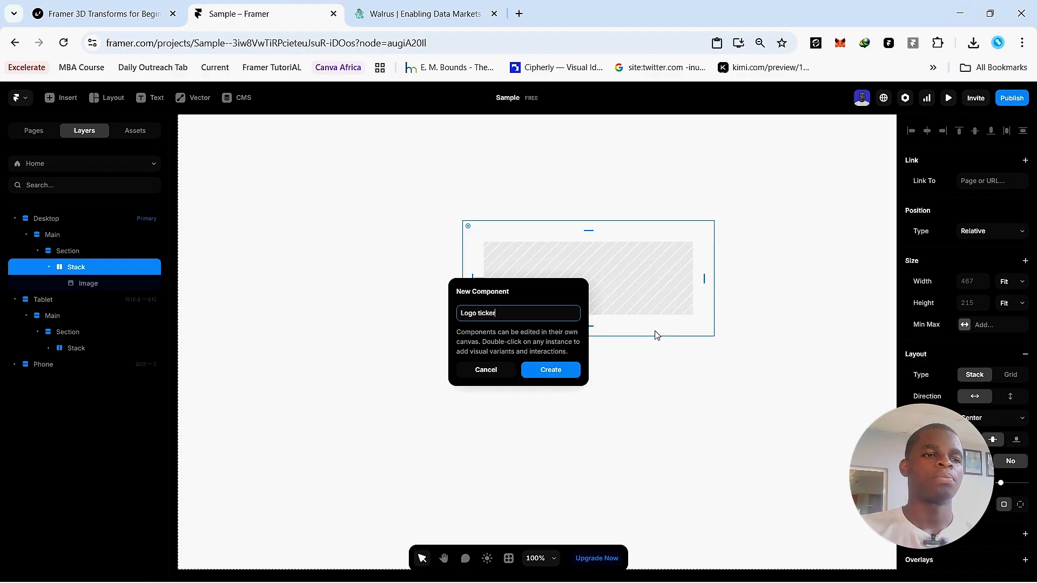
click(573, 375)
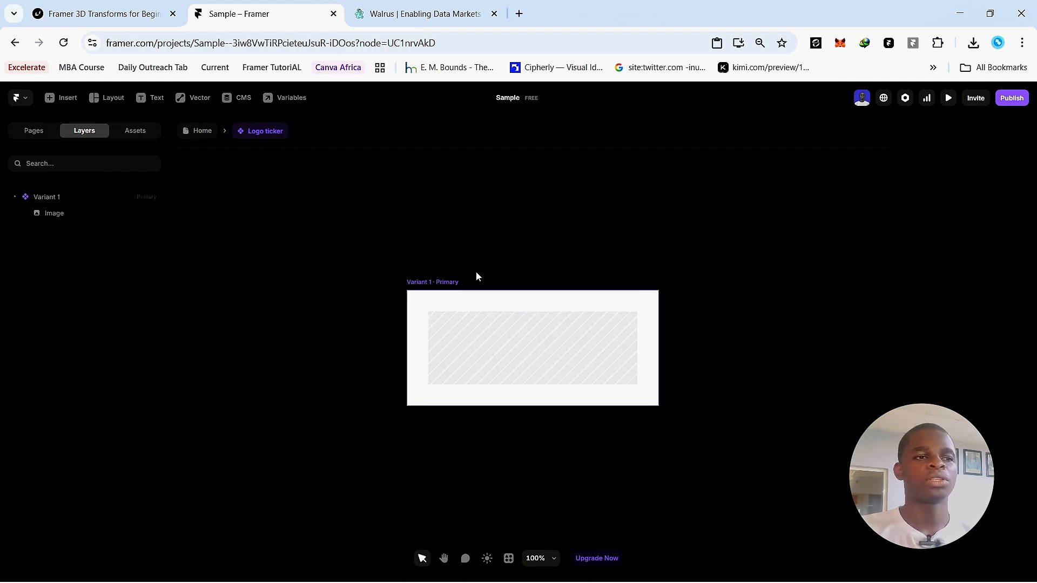
- Rename the component's primary variant as "Logo Ticker"
scroll(507, 376, down, 1)
click(453, 237)
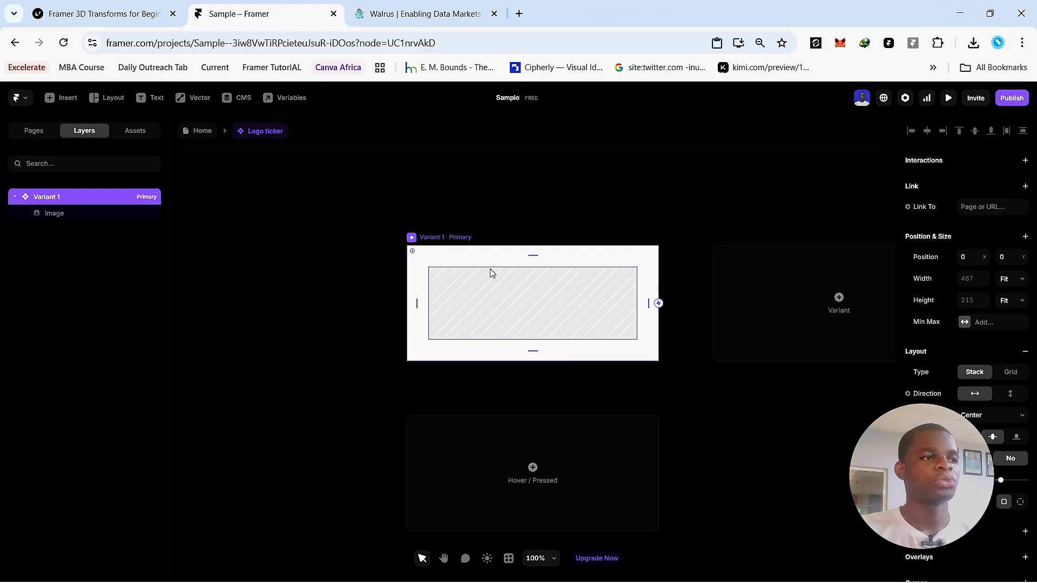
double_click(52, 195)
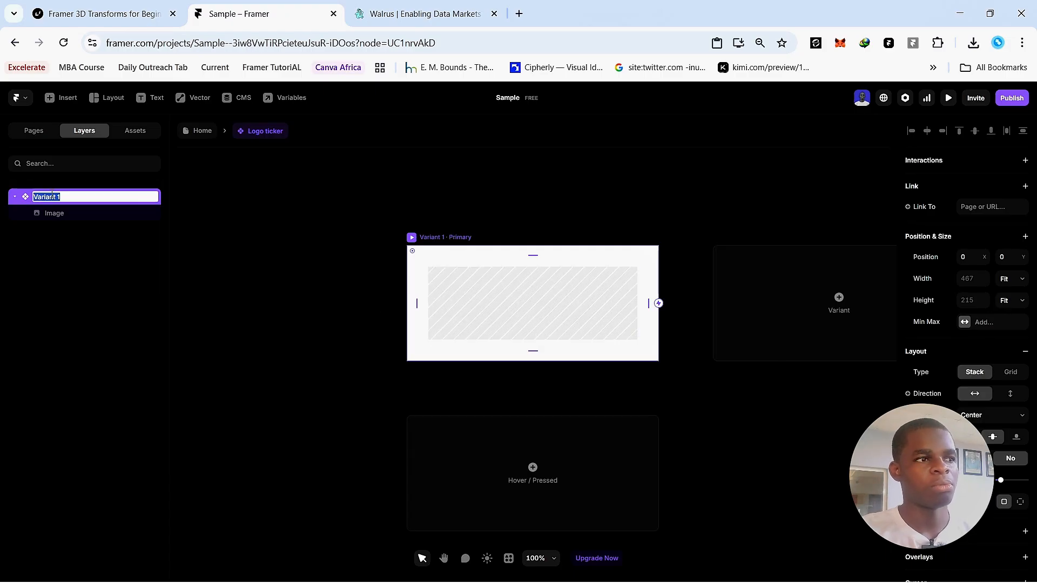
text(Logo Ticker)
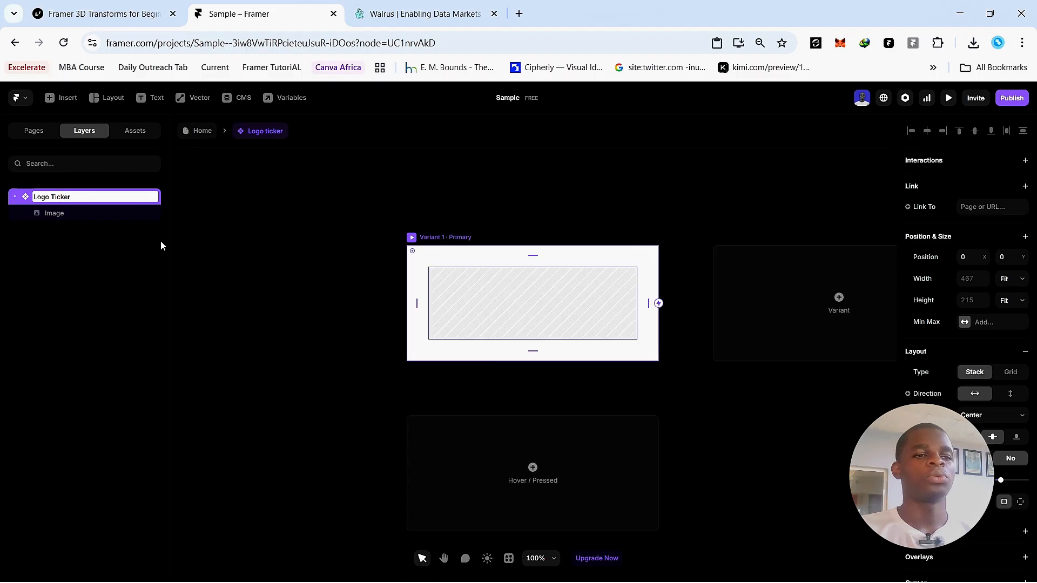
key(Return)
- Add a Hover variant to the component and check the logo hover effect on the Walrus site for reference
click(547, 443)
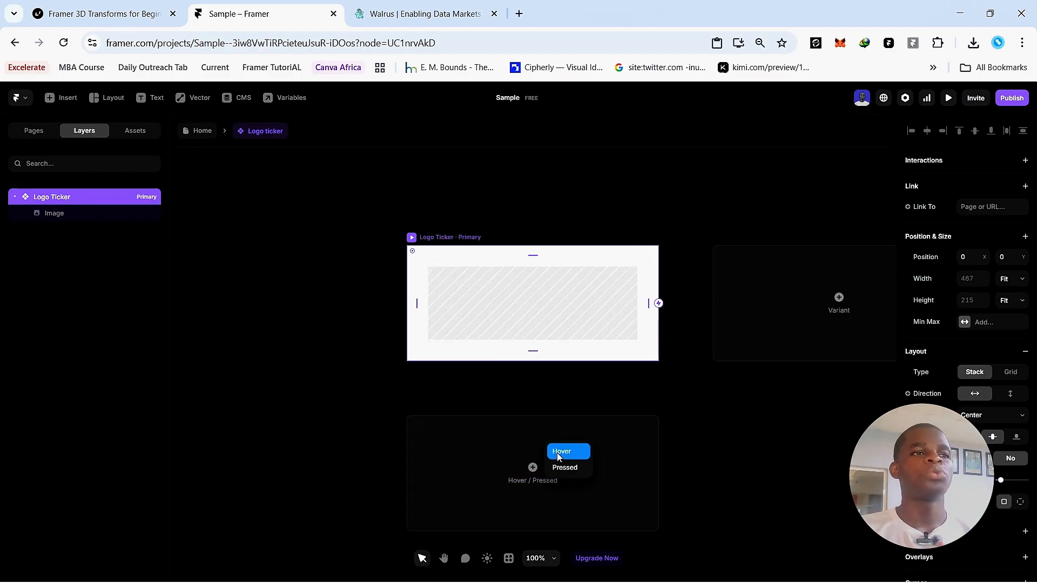
click(558, 454)
click(425, 13)
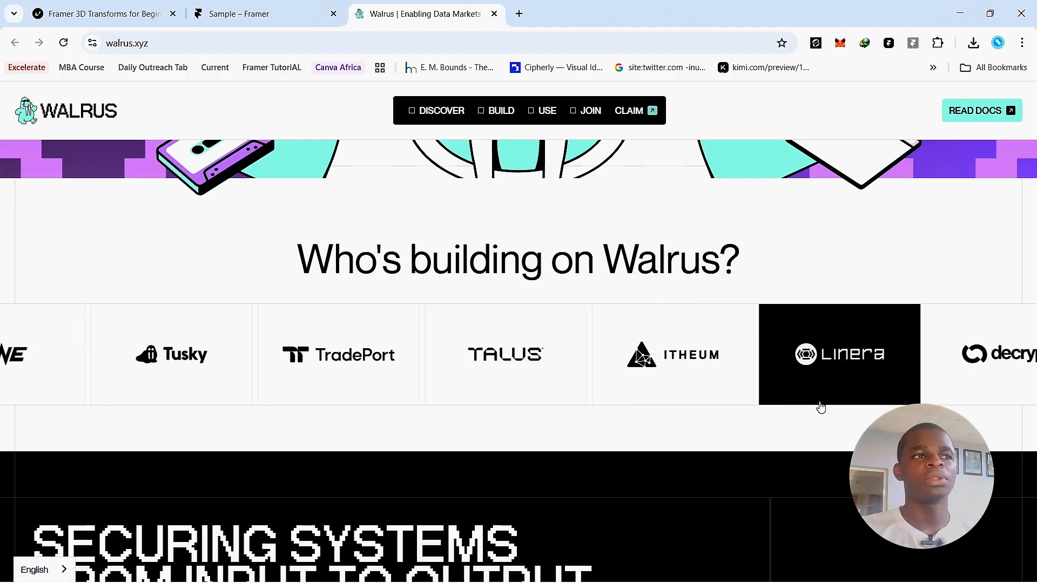
click(267, 5)
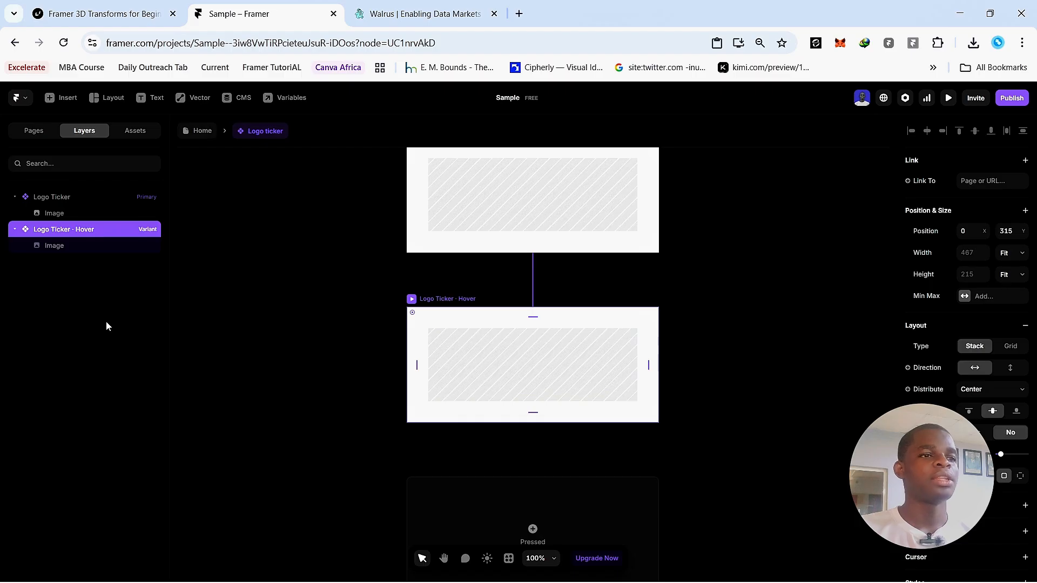
- Draw a frame about 541 by 254 over the Hover variant and nest it above the image inside that variant
click(109, 98)
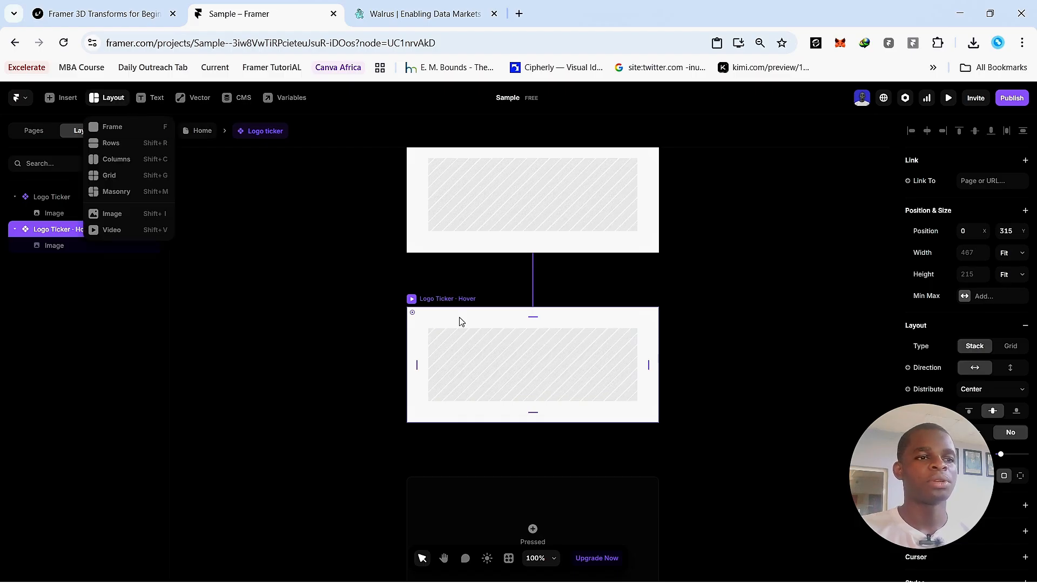
click(151, 130)
mouse_move(400, 303)
mouse_down()
mouse_move(429, 329)
mouse_move(691, 439)
mouse_up()
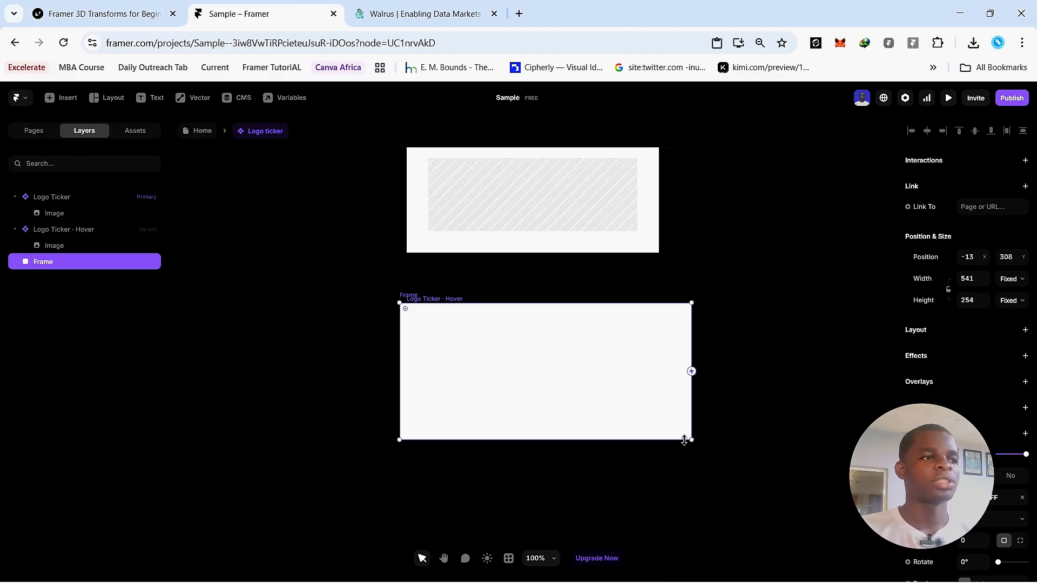
drag(76, 261, 78, 237)
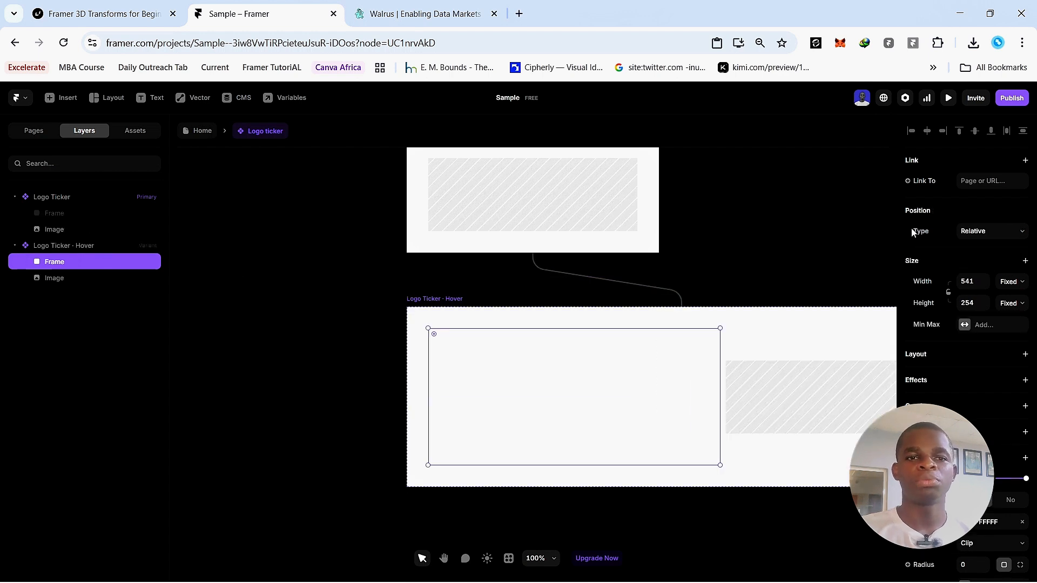
- Make the new frame's position absolute and pin it at 0 on all four sides of the Hover variant
click(1015, 233)
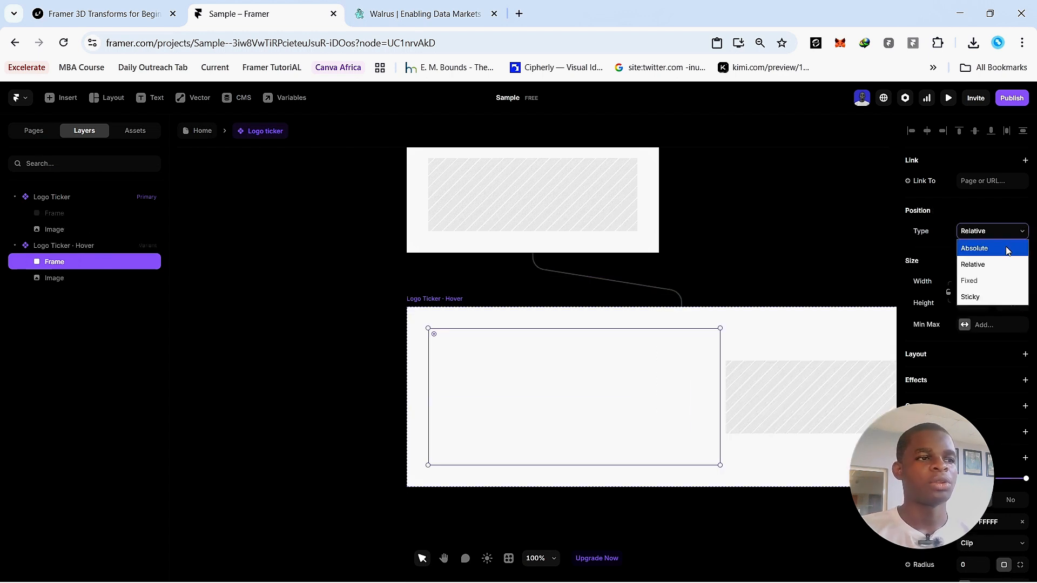
click(1006, 246)
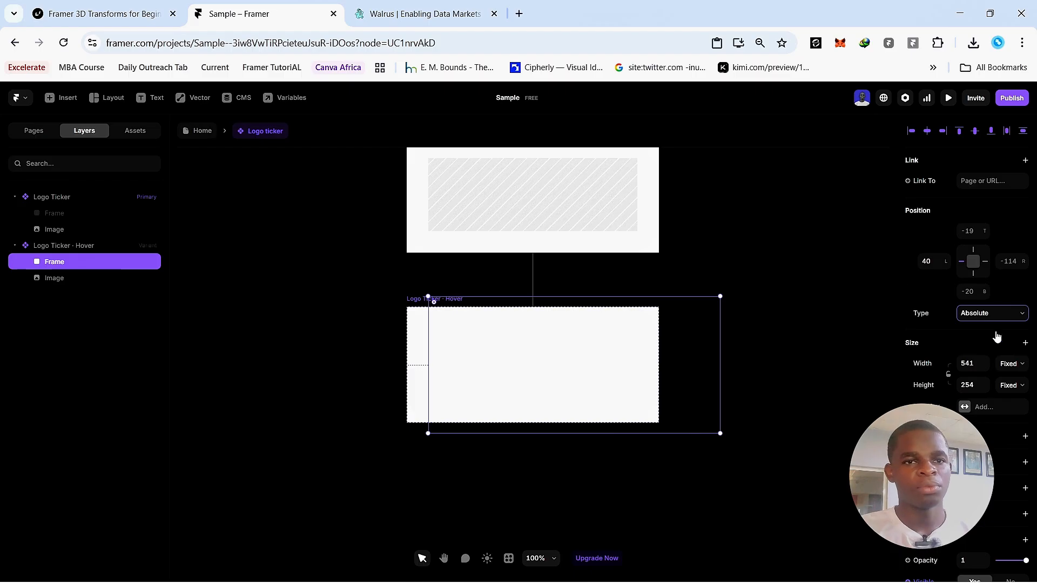
click(976, 232)
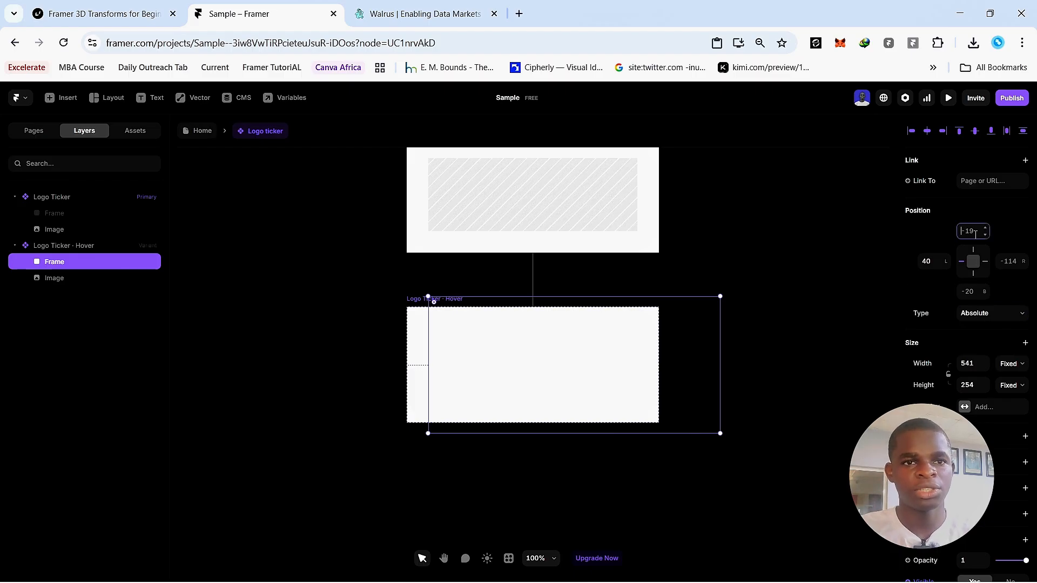
click(938, 262)
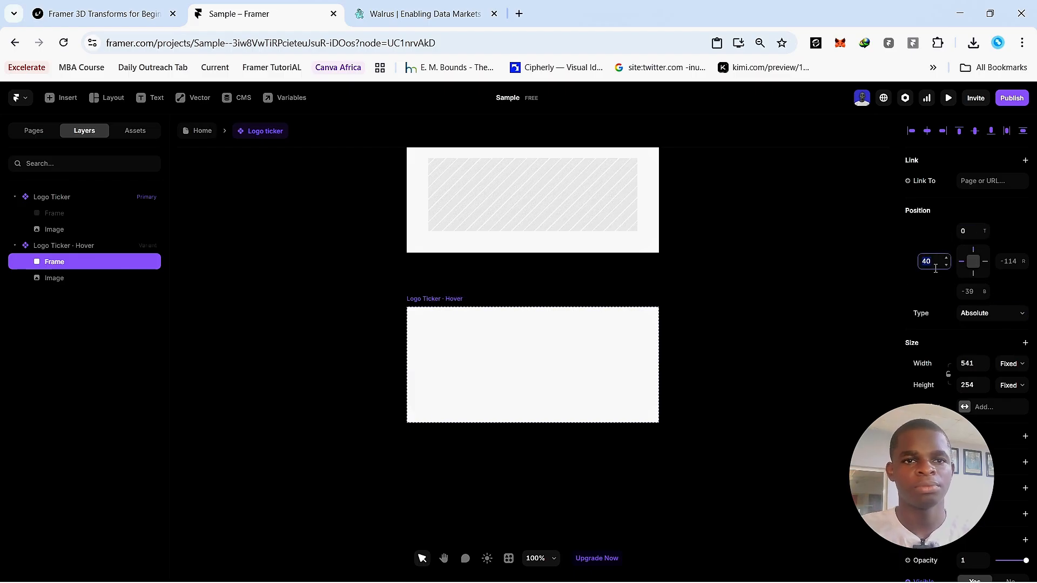
click(1010, 264)
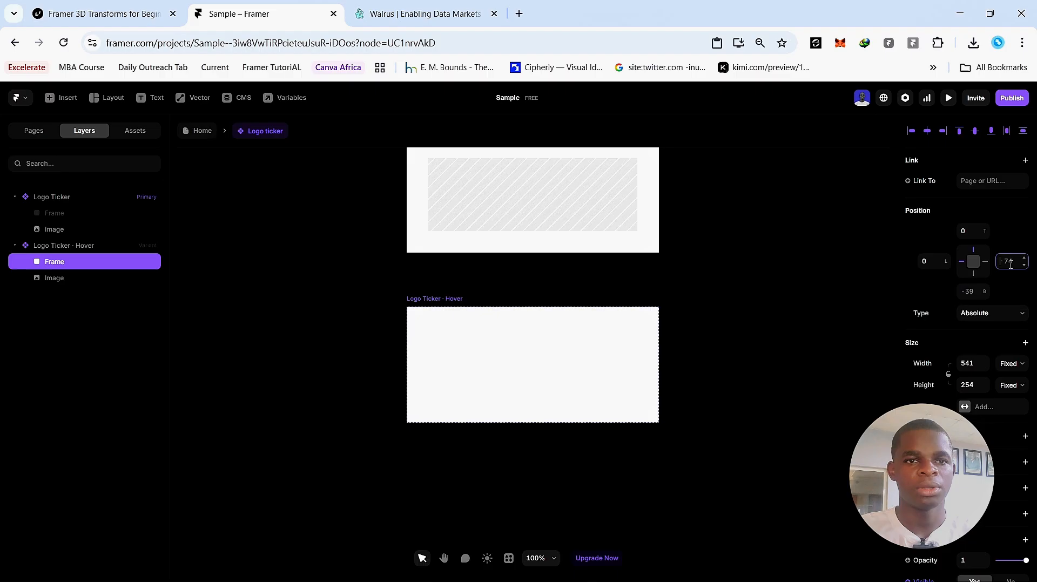
click(979, 294)
text(0)
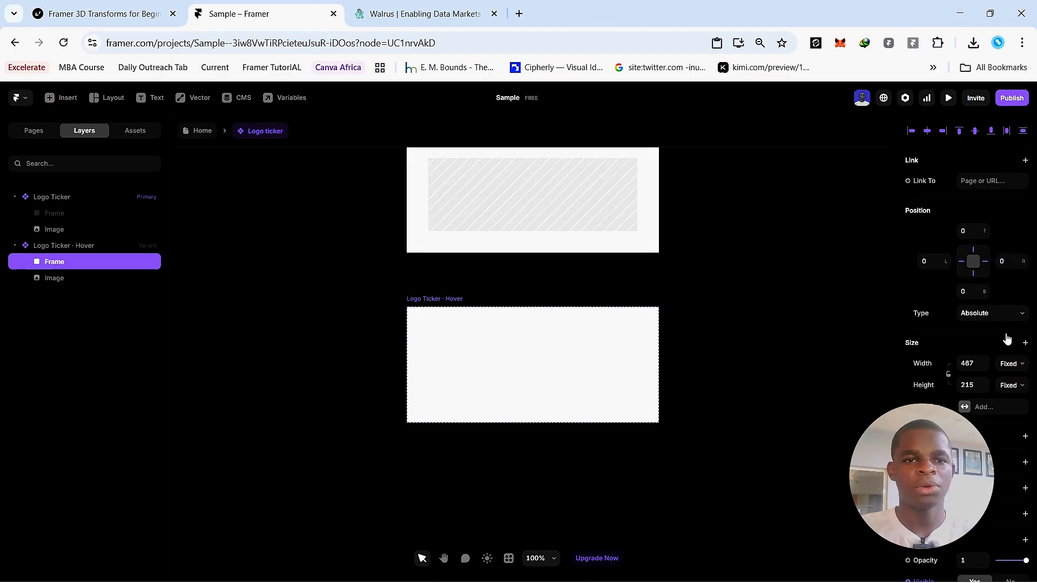
click(1010, 363)
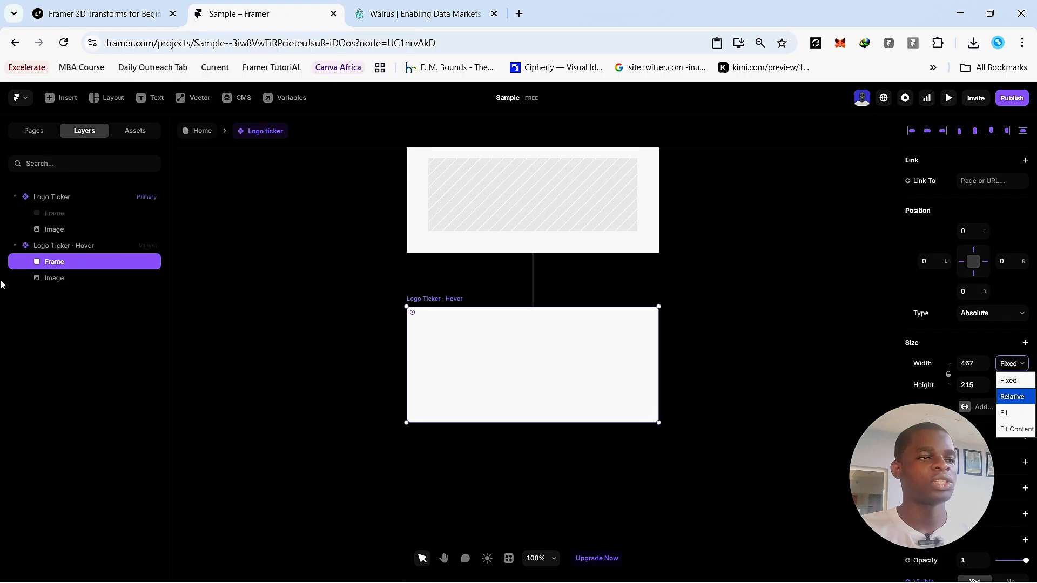
- Rename the frame inside the Hover variant as "adjustment"
click(61, 264)
double_click(62, 263)
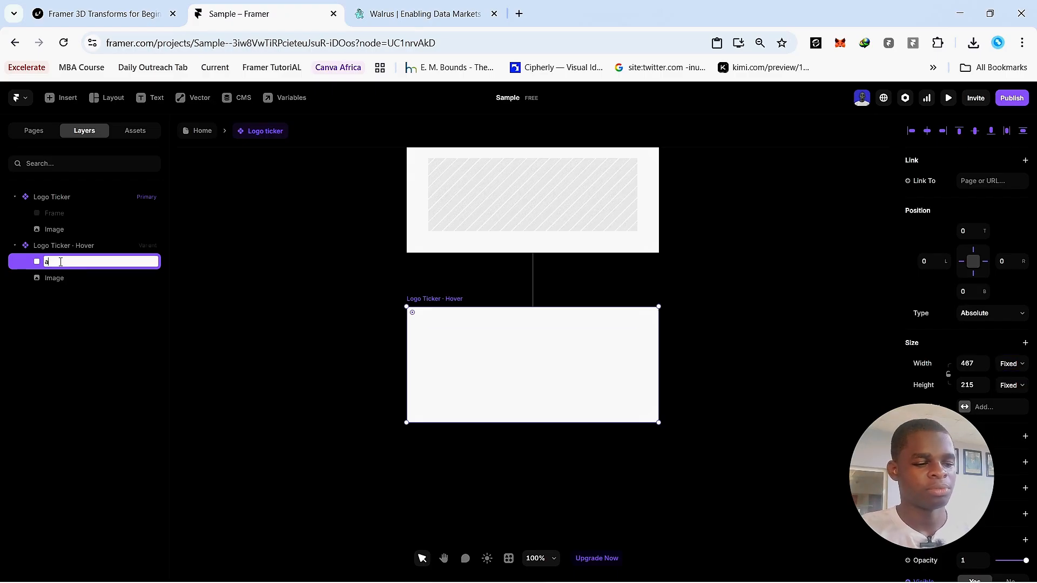
text(adjust)
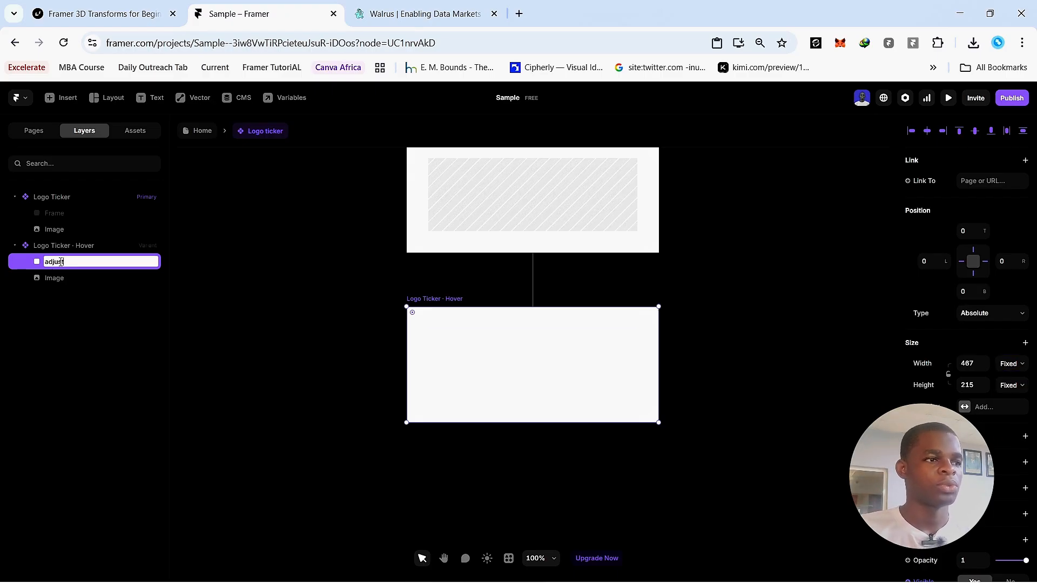
text(ment)
key(Return)
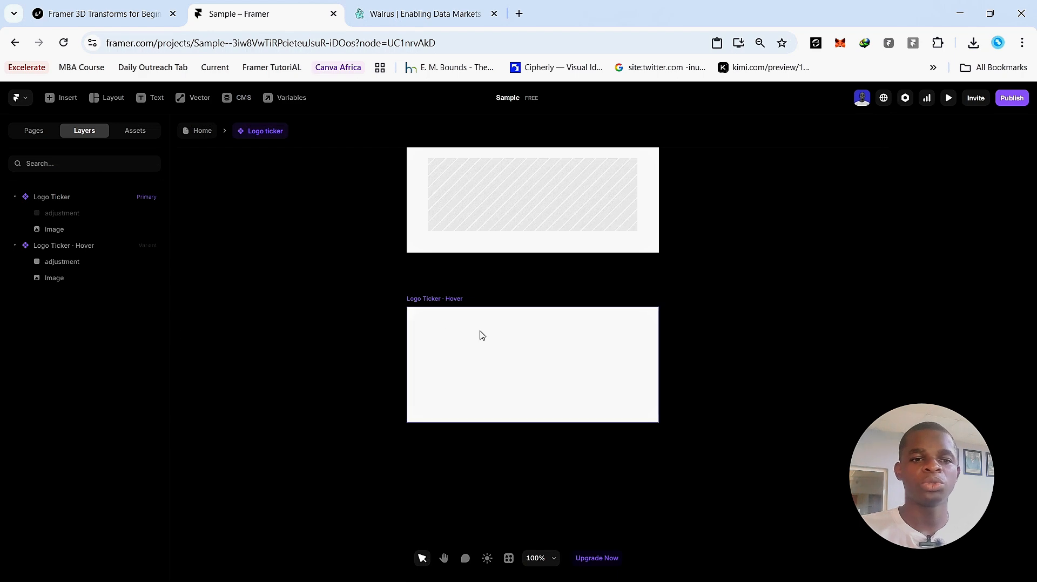
- Add a Blending style to the adjustment frame and set it to Difference
scroll(967, 346, down, 3)
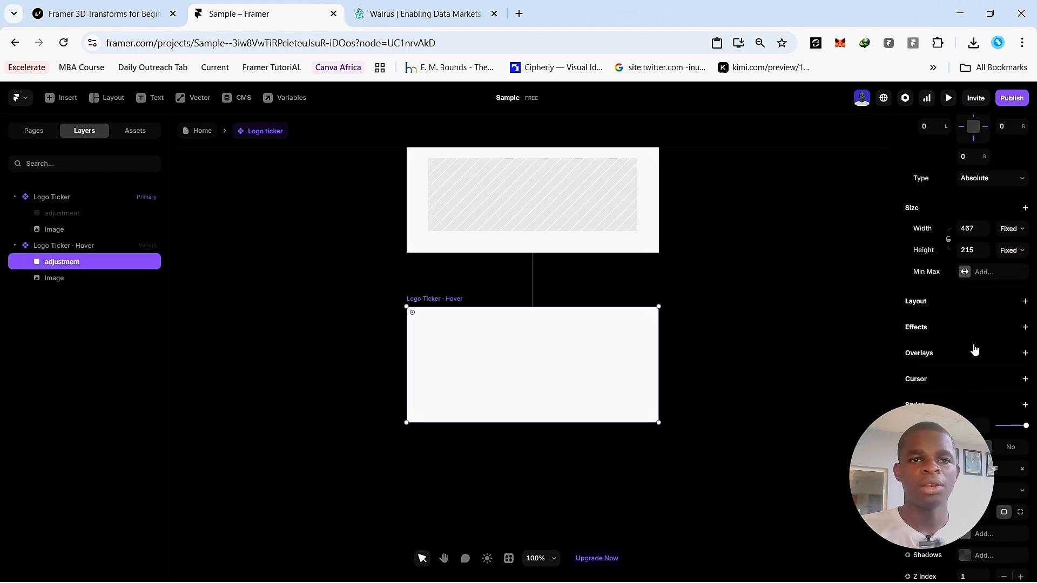
click(1024, 405)
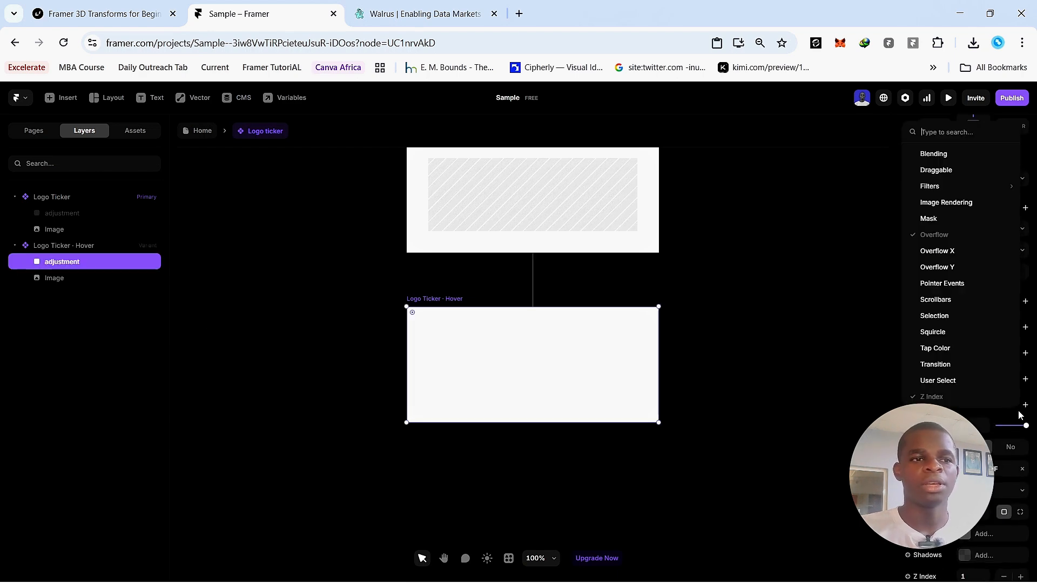
click(961, 154)
scroll(967, 487, down, 2)
click(999, 459)
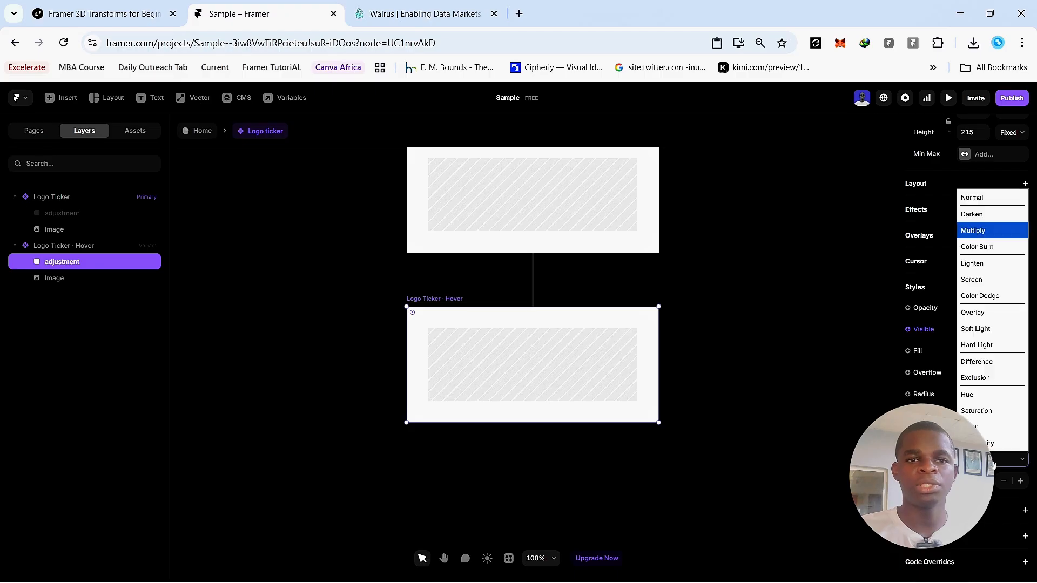
click(990, 362)
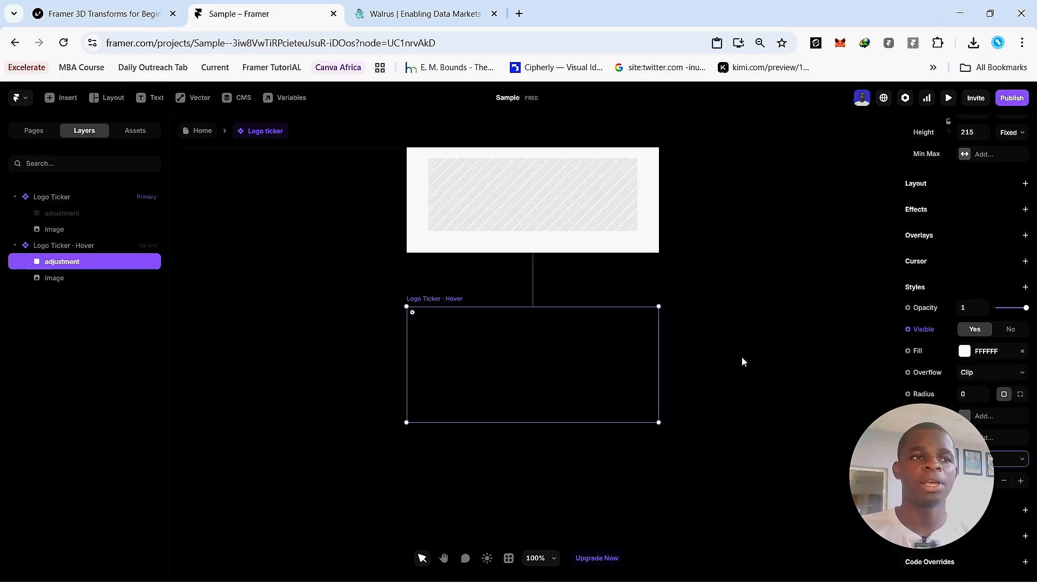
- Preview the hover effect of the primary Logo Ticker variant and return to the canvas
scroll(702, 324, up, 2)
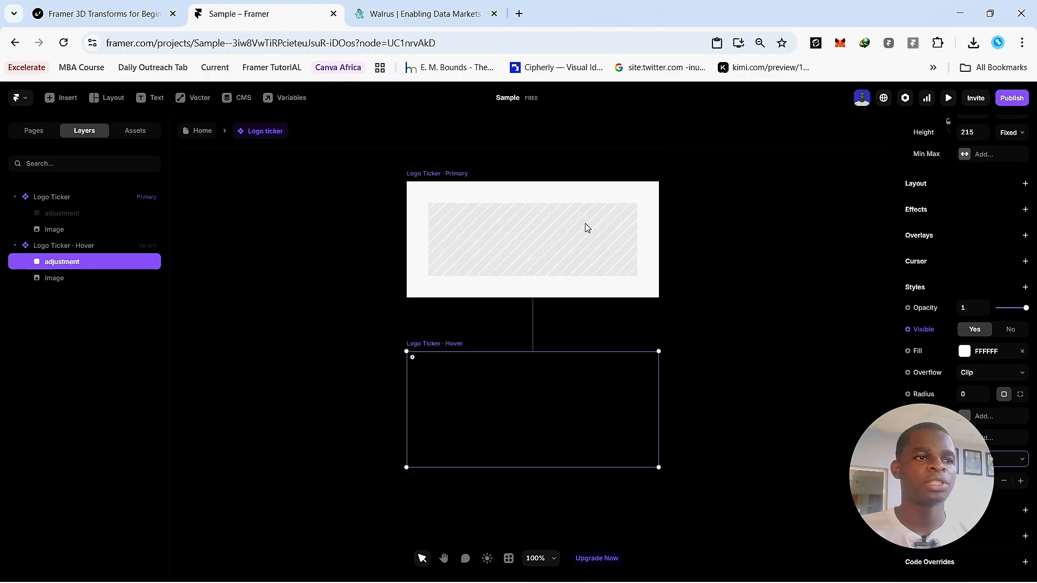
click(432, 180)
click(411, 173)
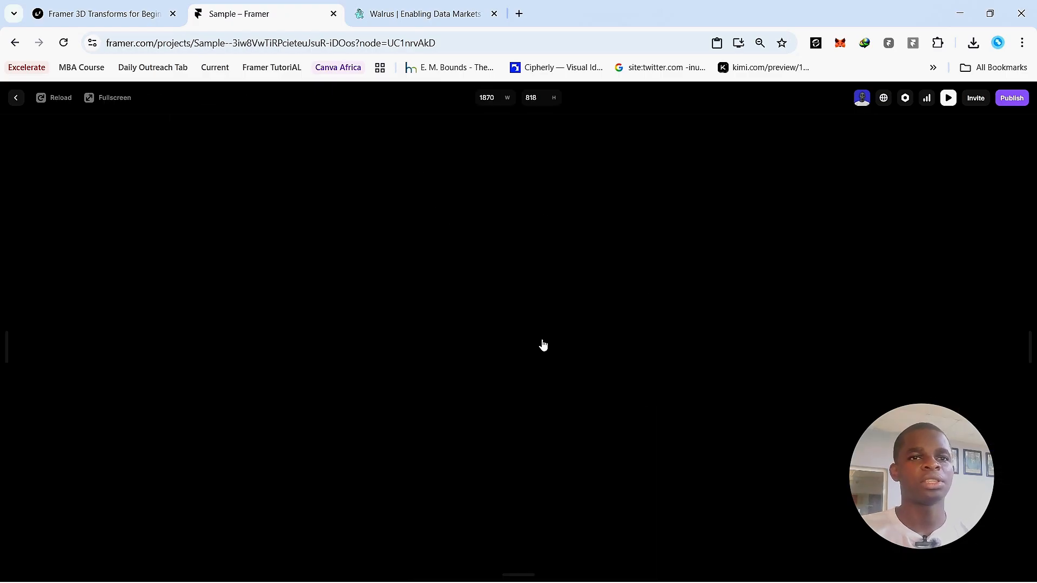
click(949, 97)
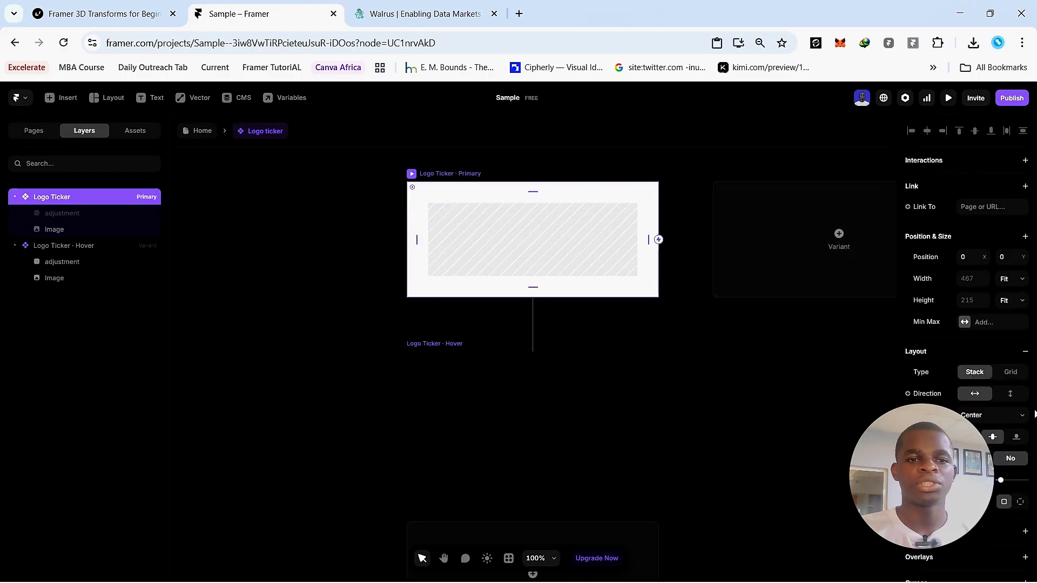
- Change the primary Logo Ticker variant's transition to an Ease type with the Ease In Out curve
scroll(997, 400, down, 5)
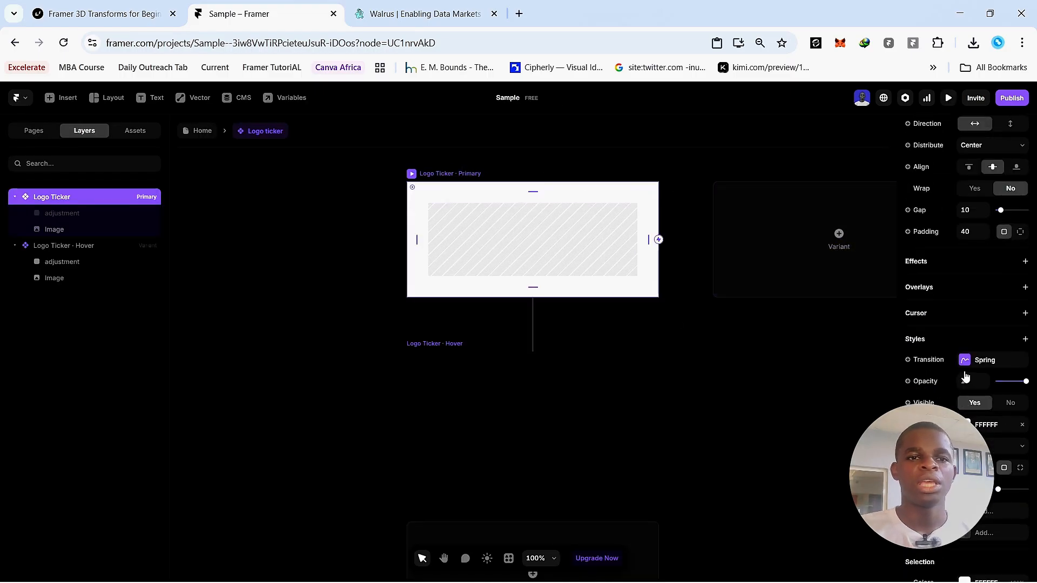
click(965, 361)
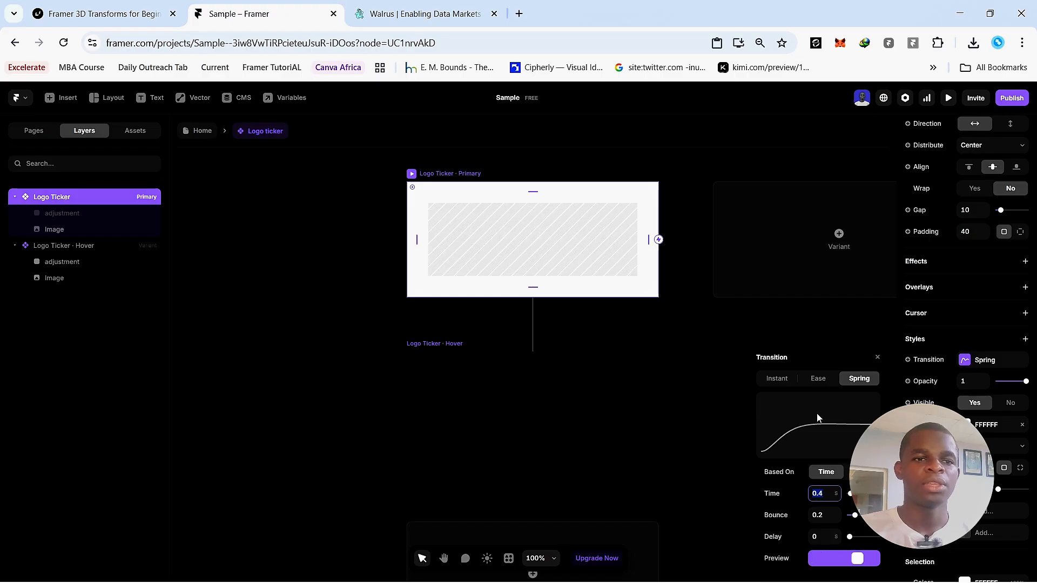
click(818, 373)
click(842, 471)
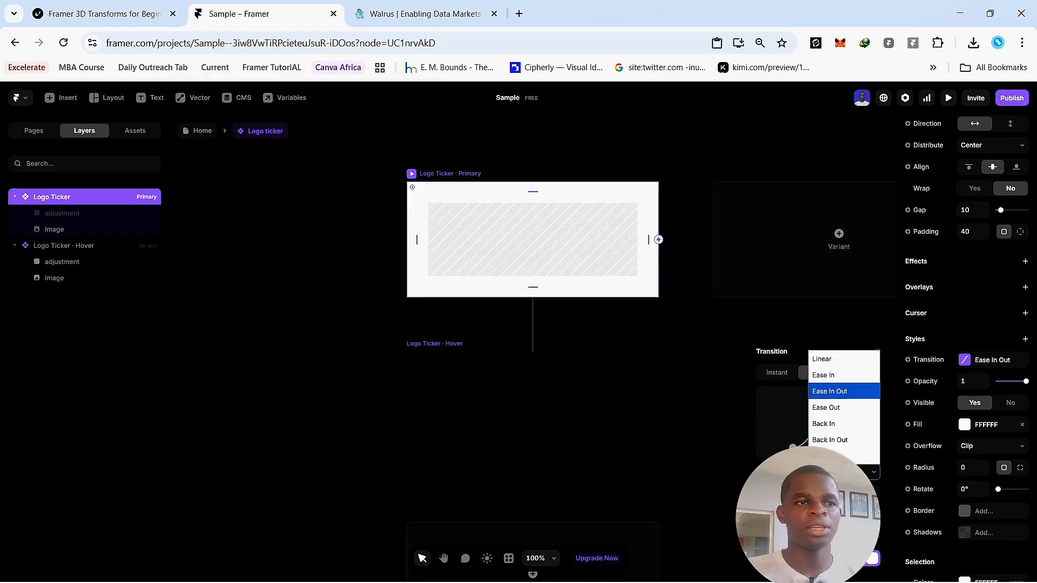
click(853, 359)
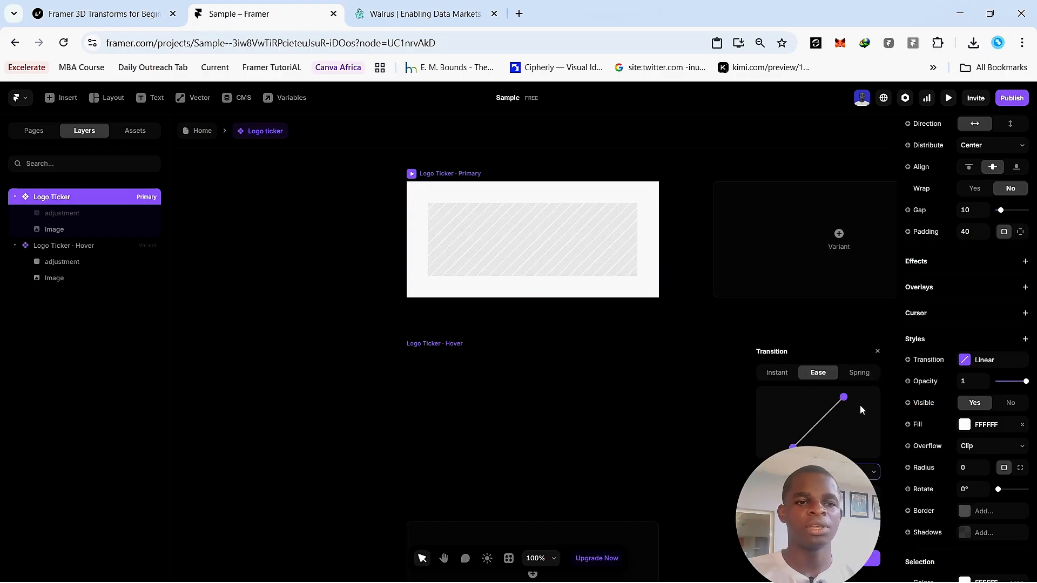
click(842, 471)
click(835, 405)
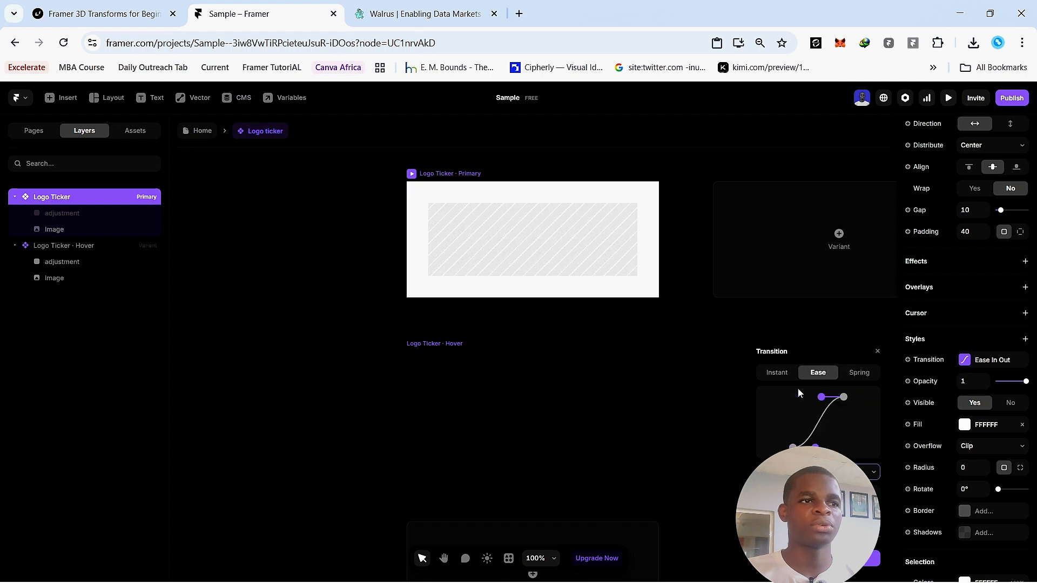
click(720, 369)
- Preview the primary variant again to check the hover effect with the Ease In Out transition
click(437, 174)
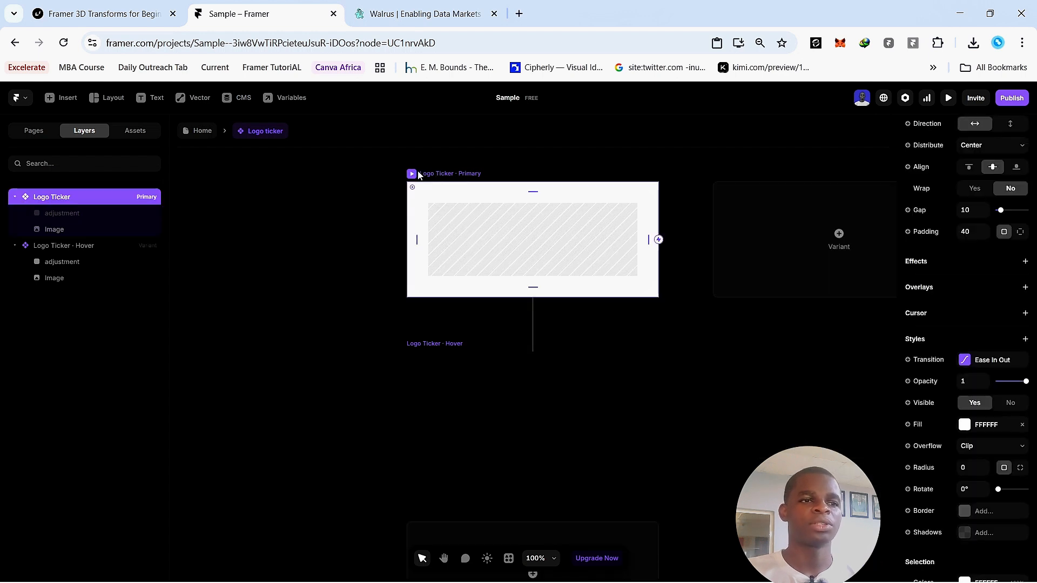
click(411, 174)
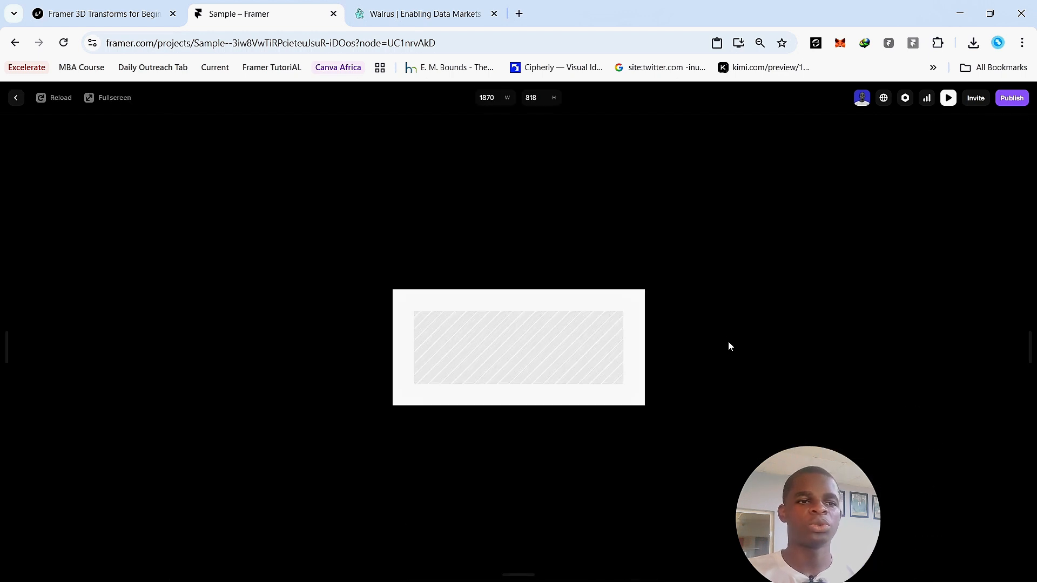
click(950, 99)
- Return to the Home page and wrap the Desktop section's Logo ticker in a stack with its width set to Fit Content
click(208, 132)
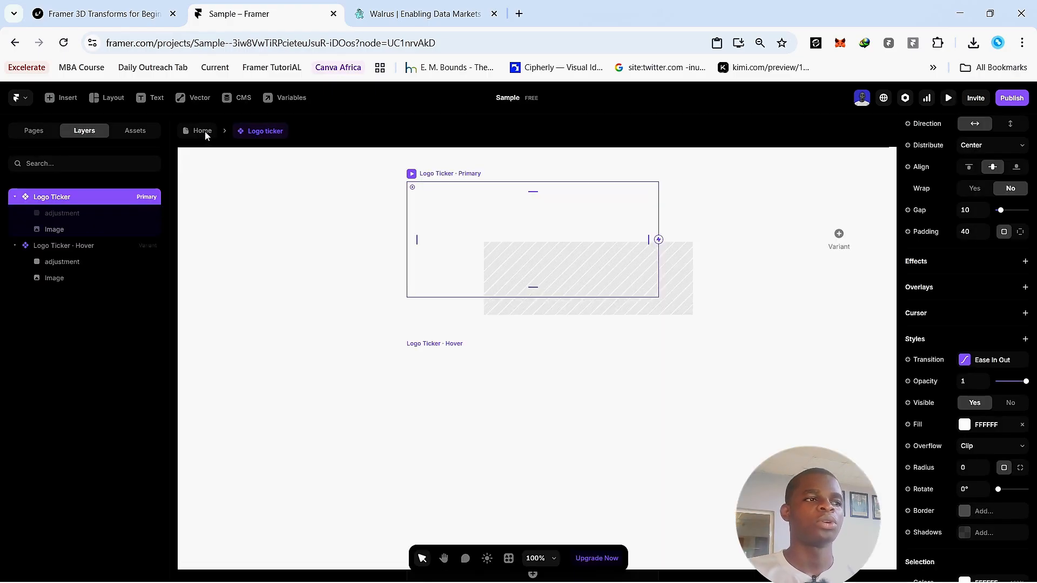
click(342, 299)
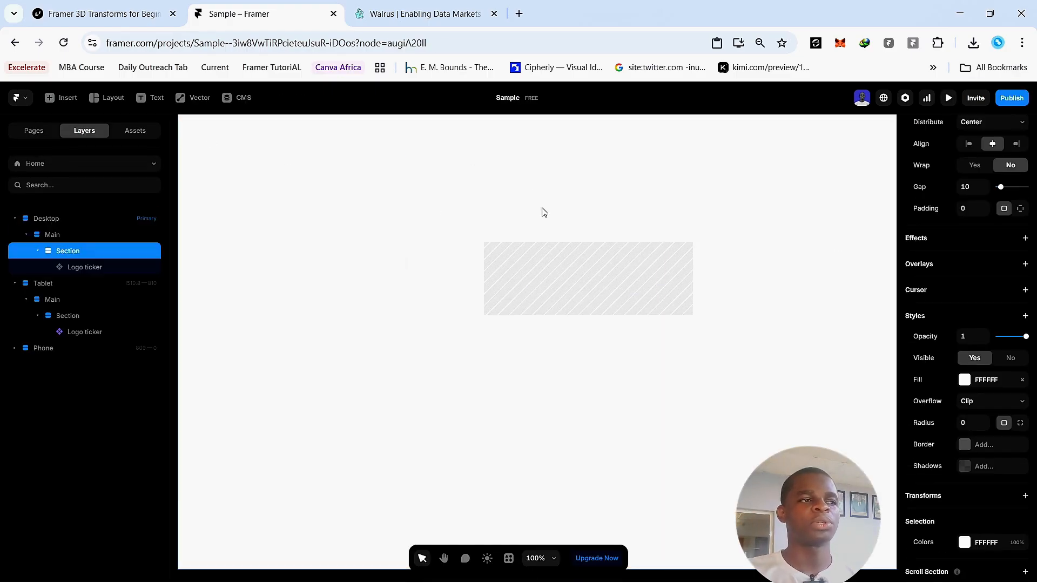
click(548, 243)
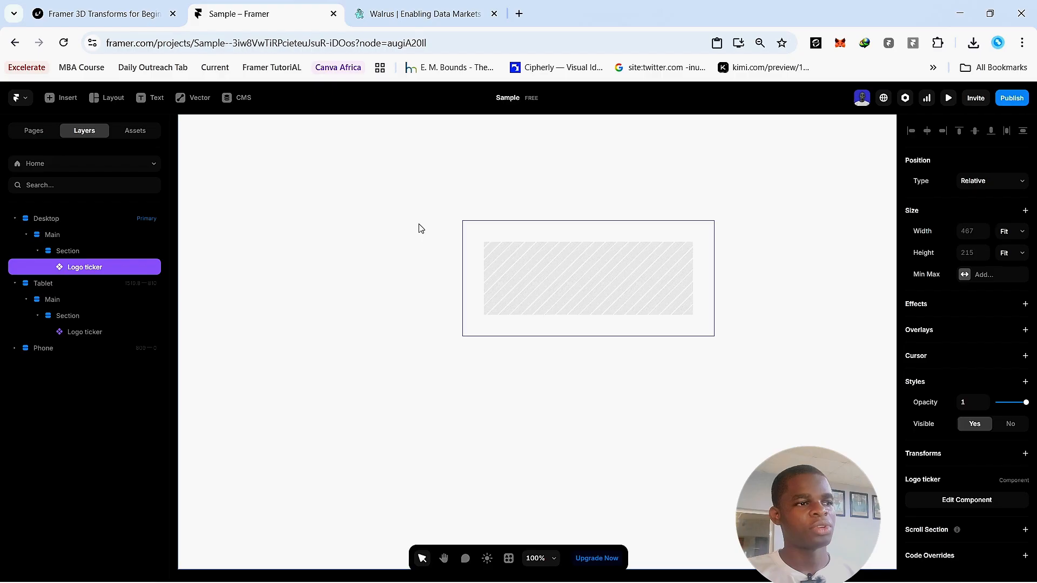
right_click(94, 267)
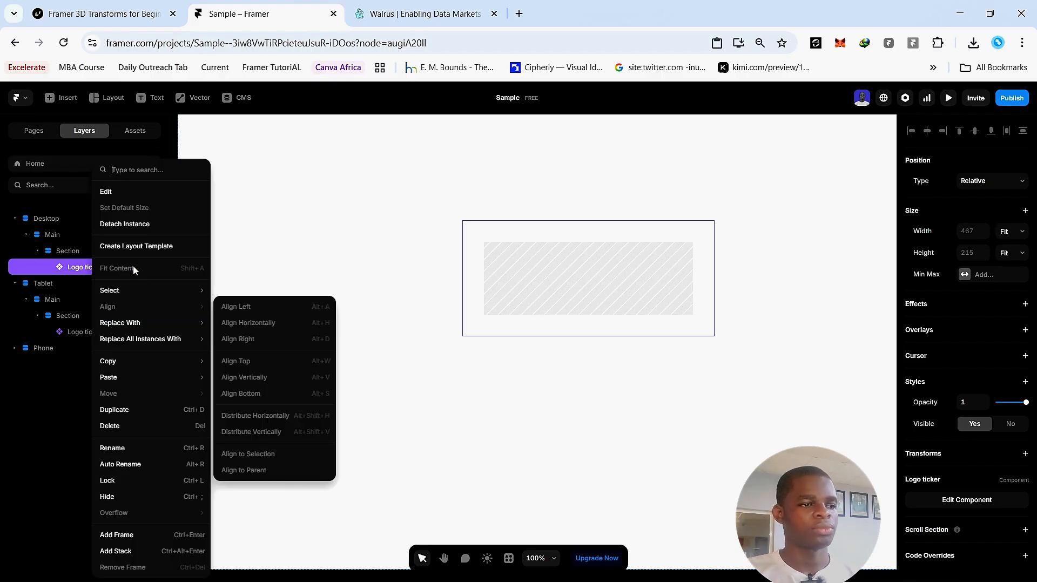
click(159, 546)
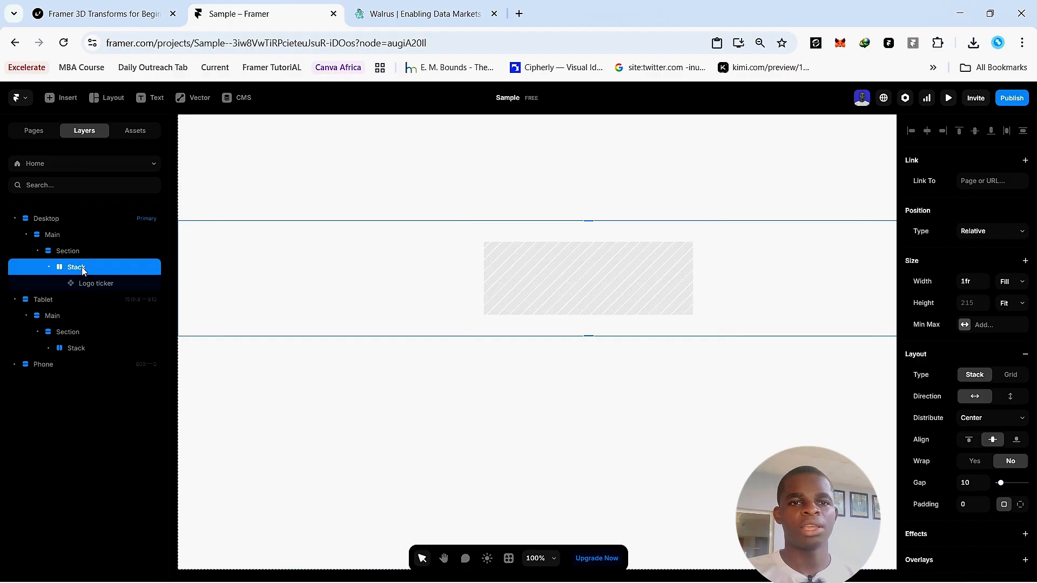
click(1025, 288)
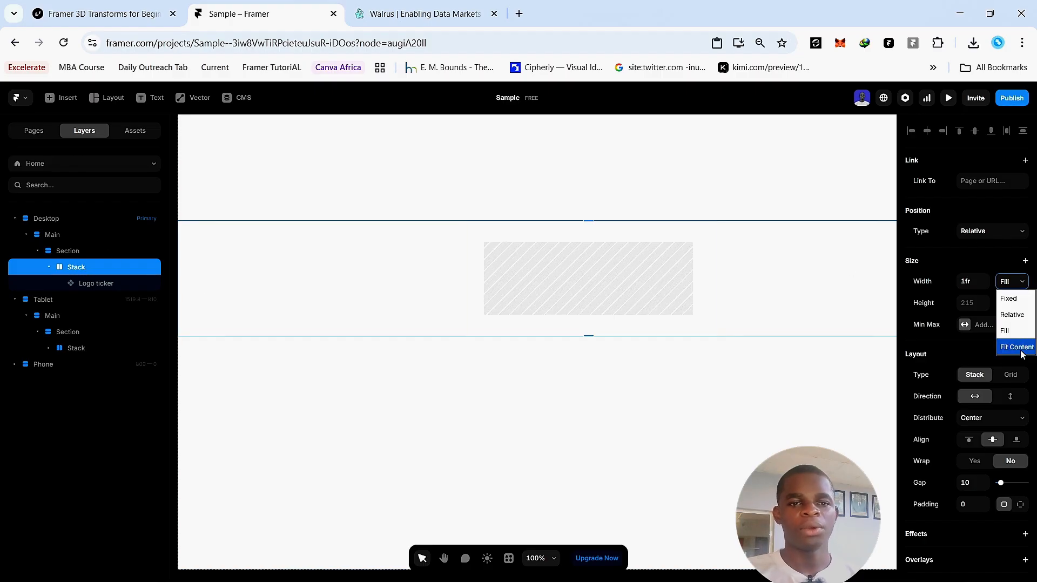
click(1024, 347)
- Add a solid 222222 border to the stack around the Logo ticker
scroll(1002, 516, down, 5)
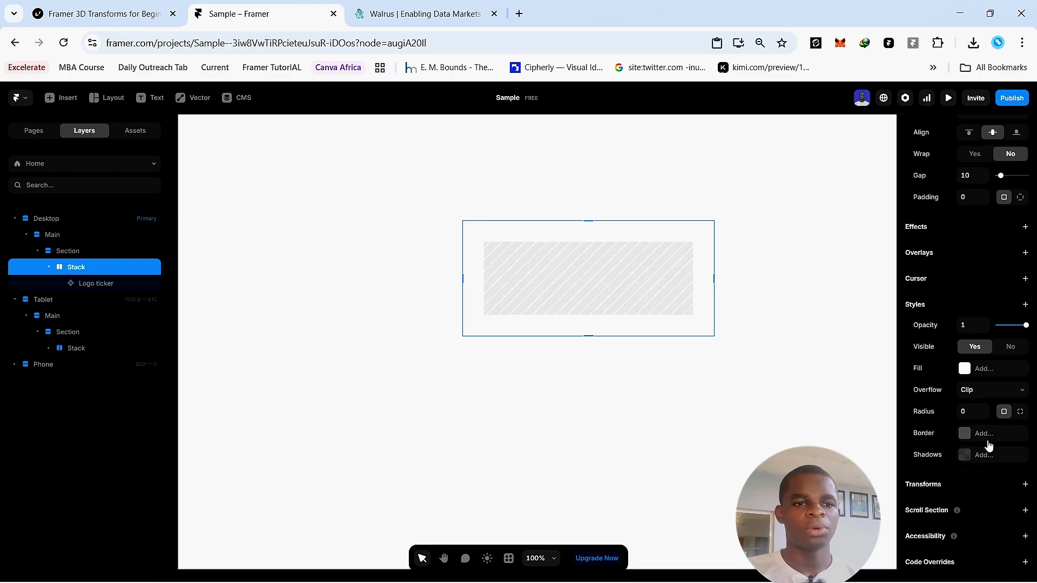
click(984, 434)
click(622, 320)
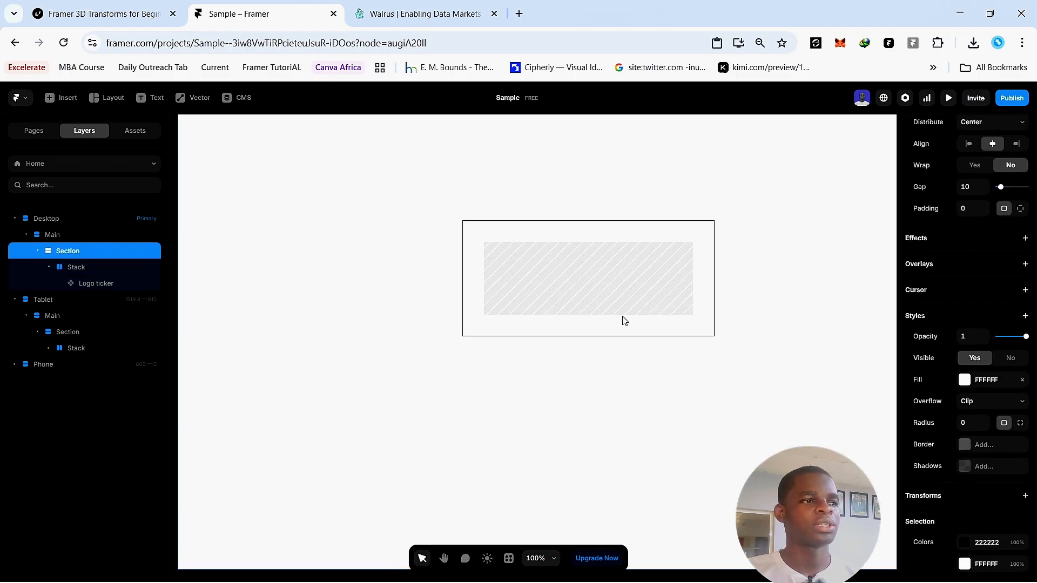
- Wrap the bordered stack in another stack and add a solid 222222 border to this outer stack
click(79, 271)
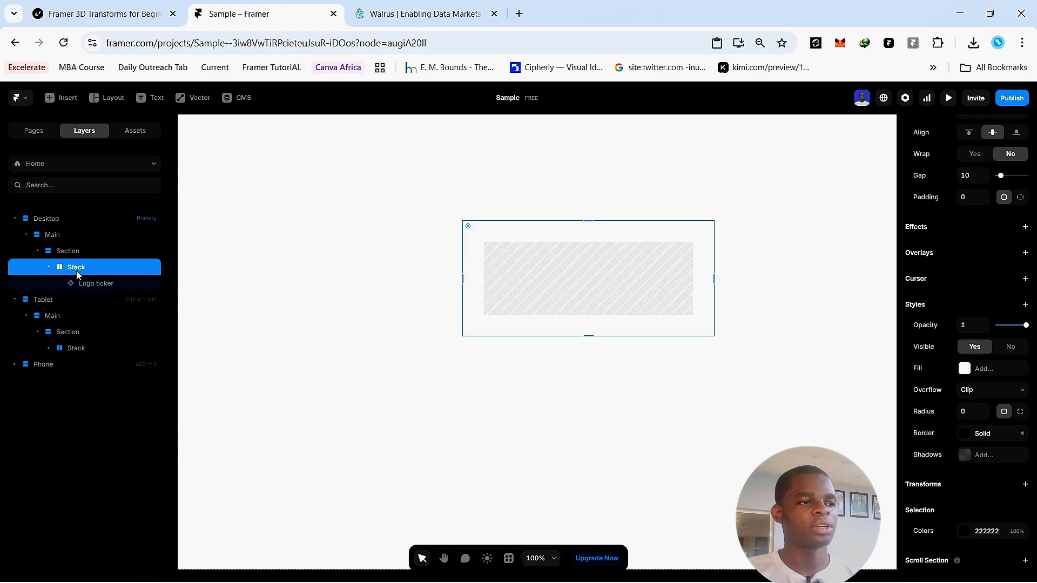
right_click(95, 277)
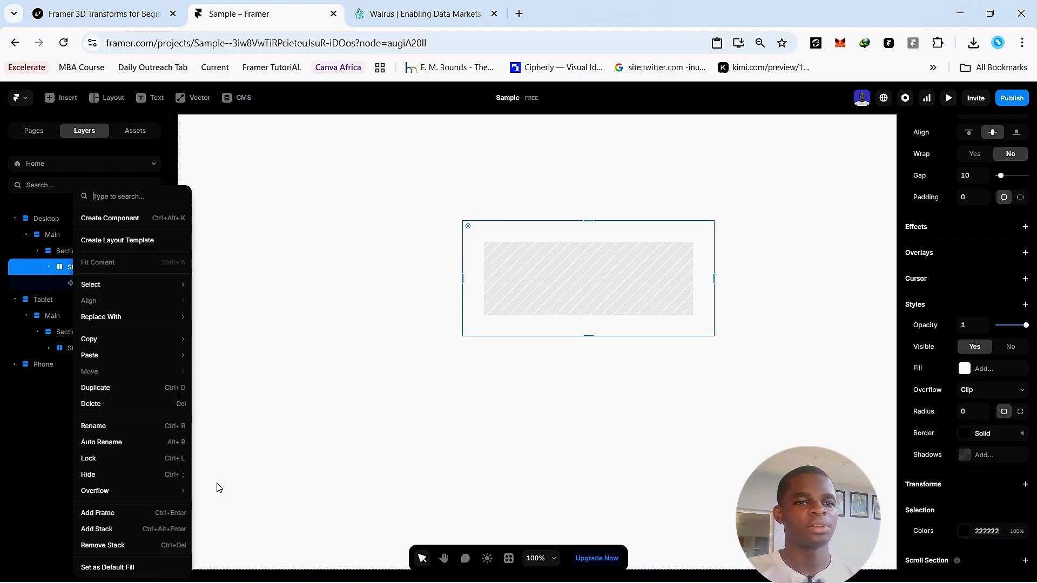
click(153, 532)
scroll(1008, 475, down, 3)
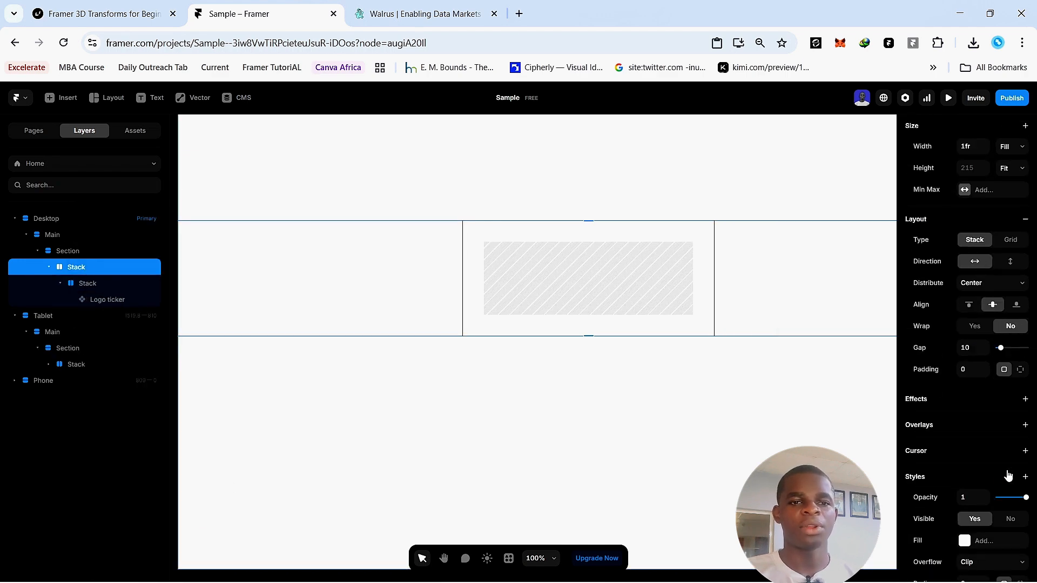
scroll(982, 464, down, 4)
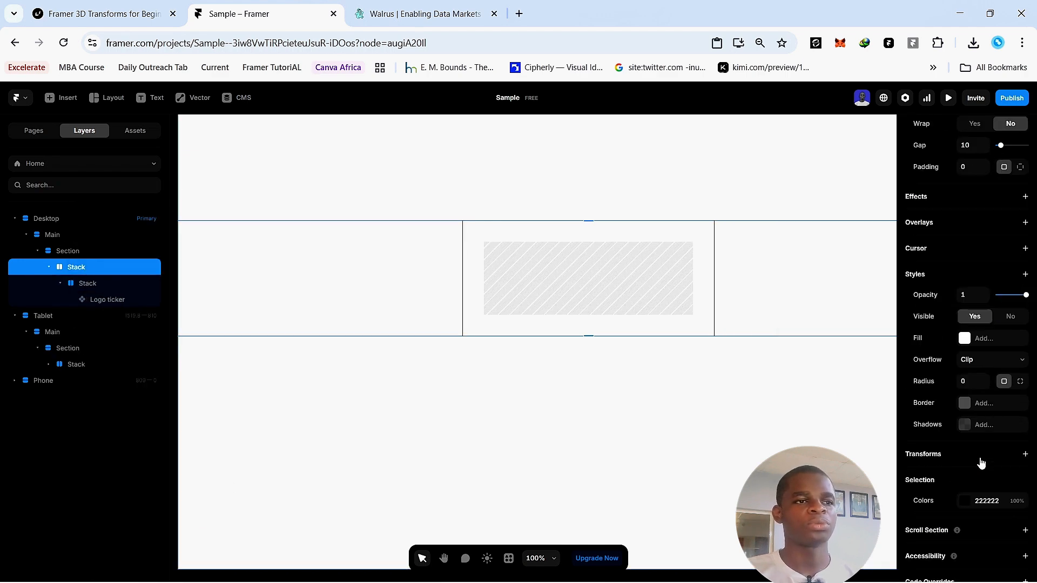
click(995, 411)
click(600, 442)
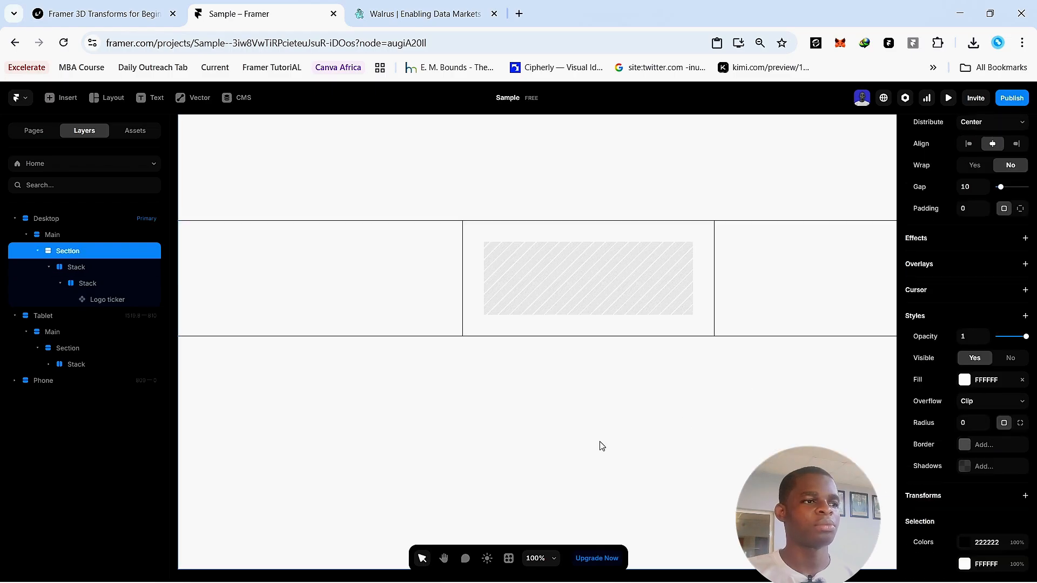
- Set the outer stack's gap to 12
click(82, 269)
scroll(1004, 322, up, 1)
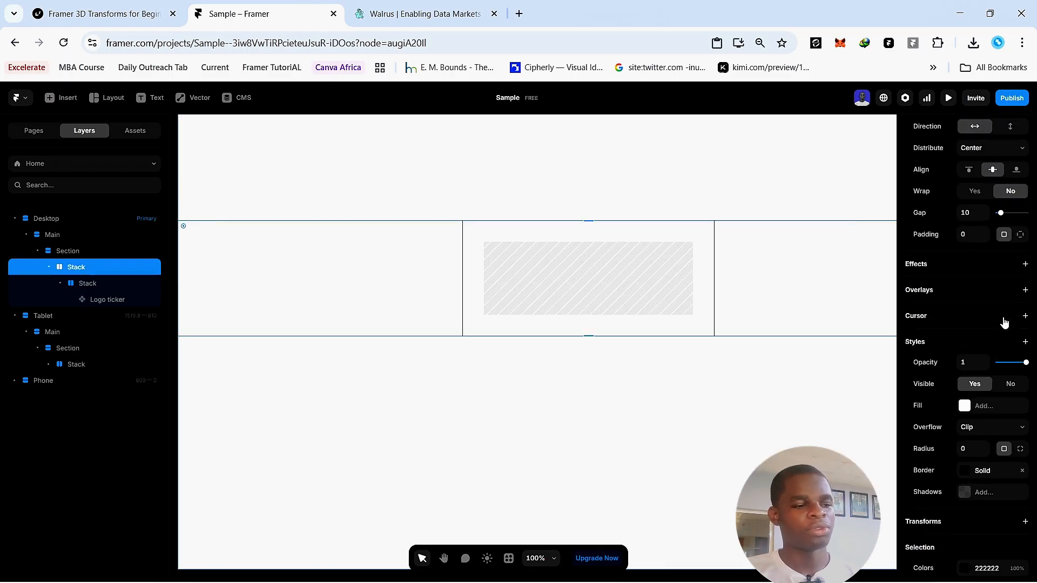
click(968, 214)
text(40)
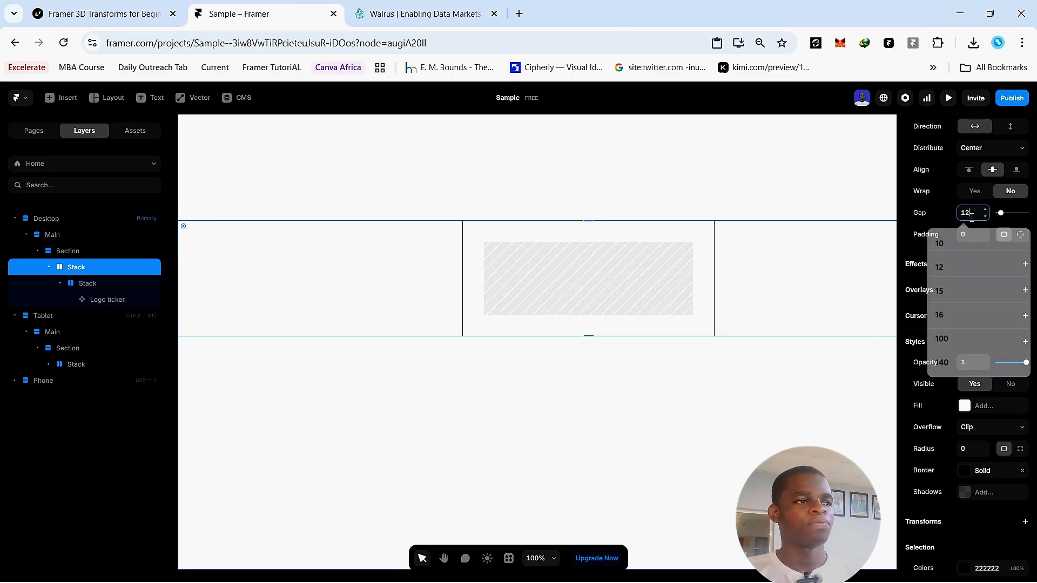
key(Return)
click(477, 488)
- Edit the Logo ticker component and create an image variable named Logo for the primary variant's Image fill
click(72, 286)
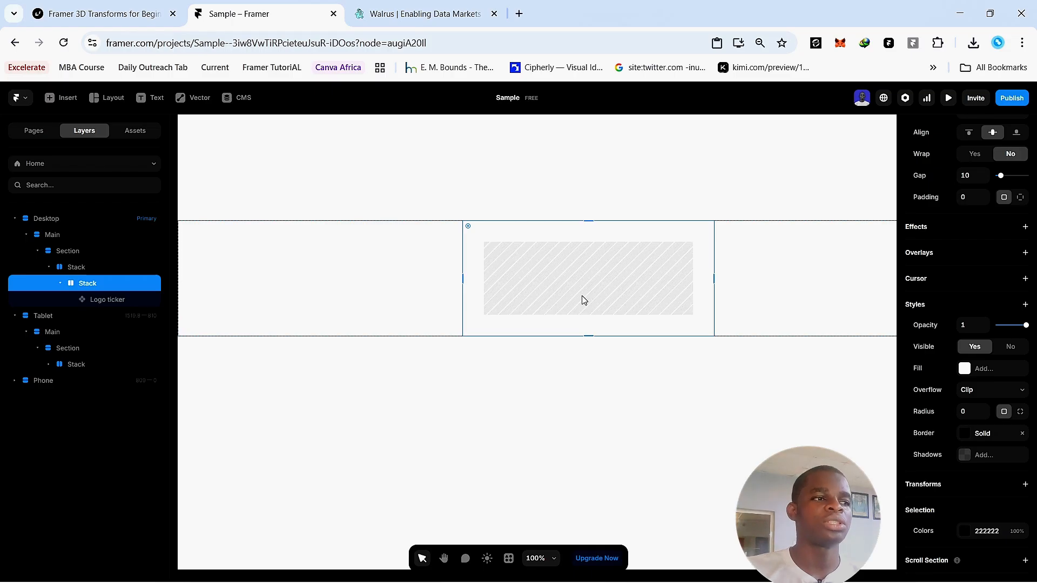
click(84, 297)
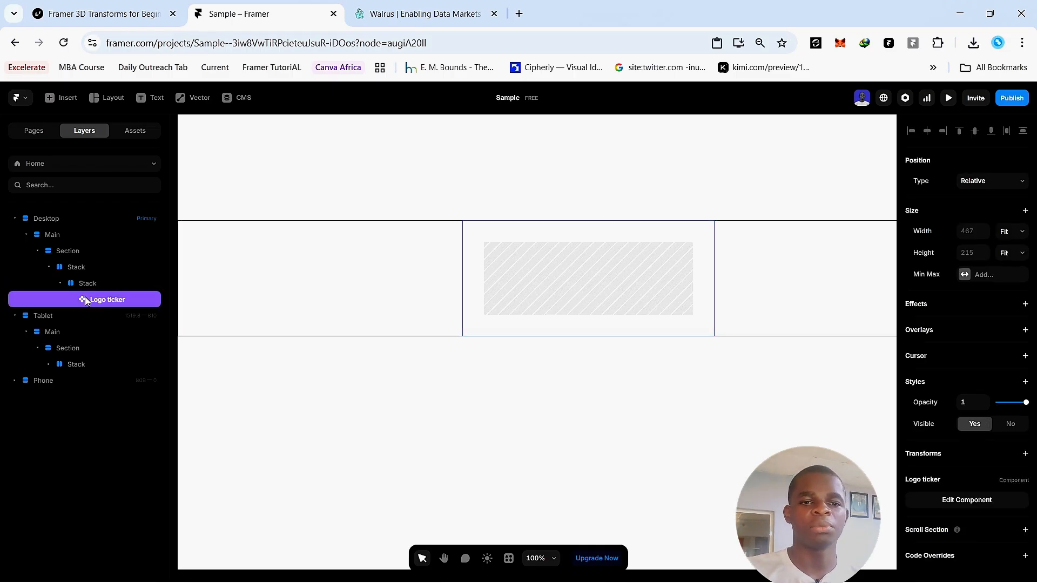
click(994, 501)
click(473, 367)
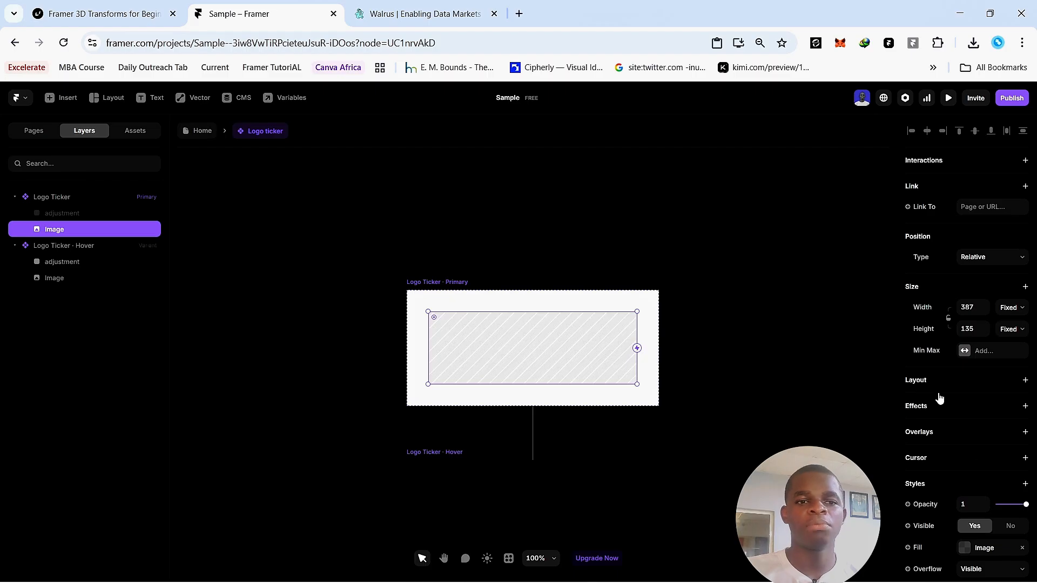
scroll(961, 419, down, 3)
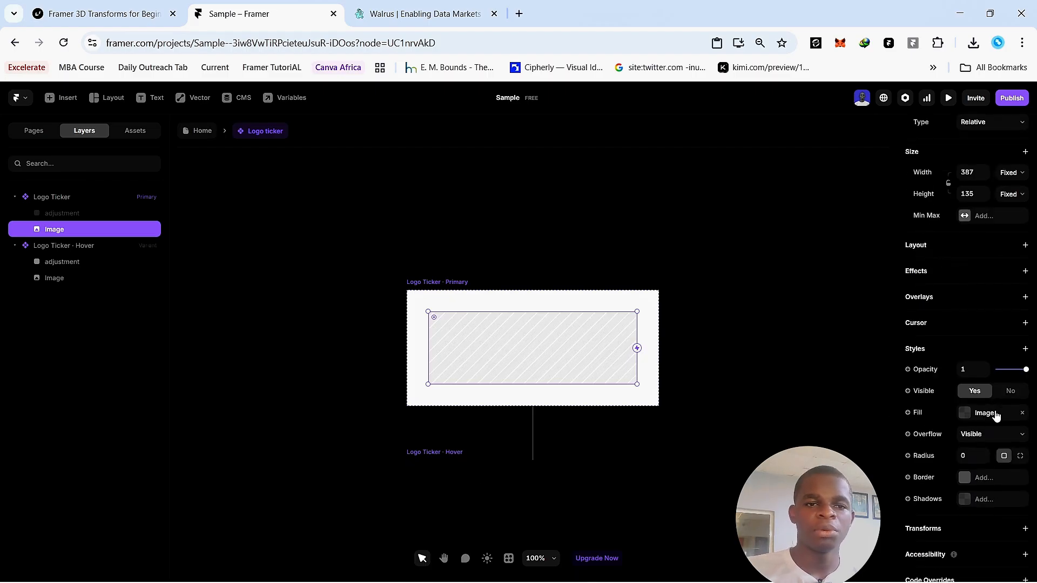
click(917, 416)
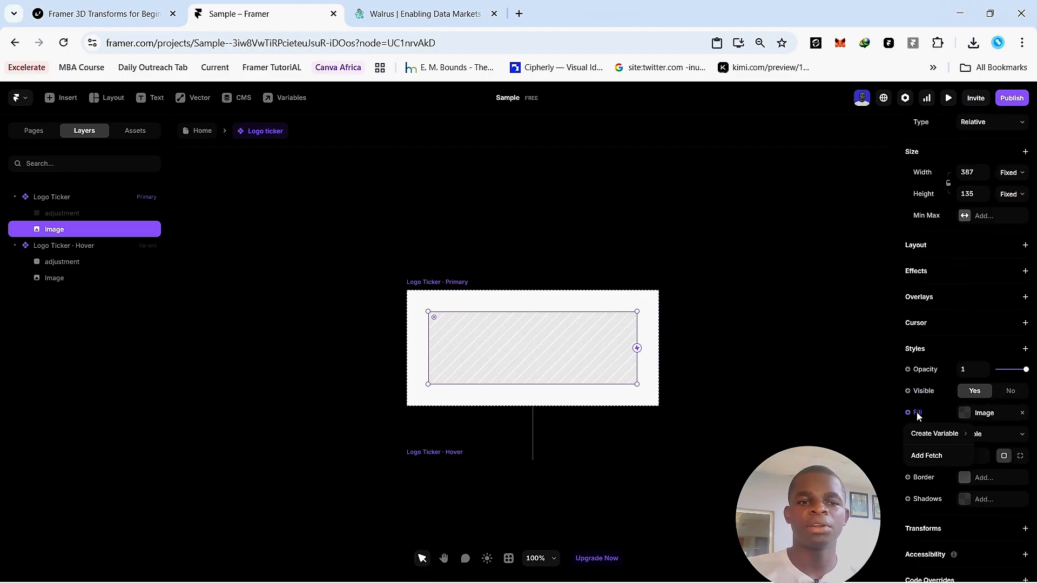
mouse_move(933, 432)
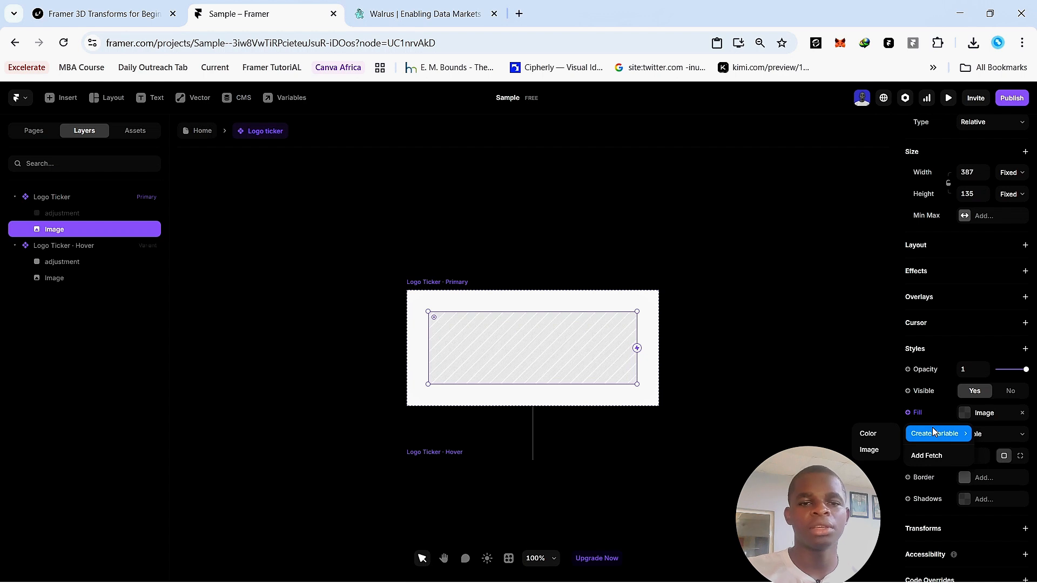
click(870, 449)
text(Logo)
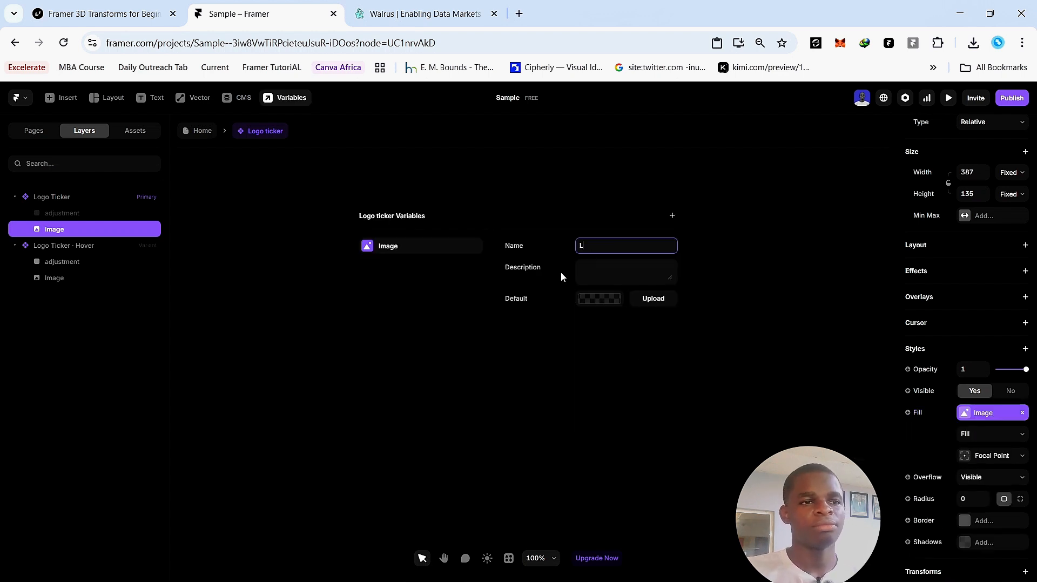
click(743, 322)
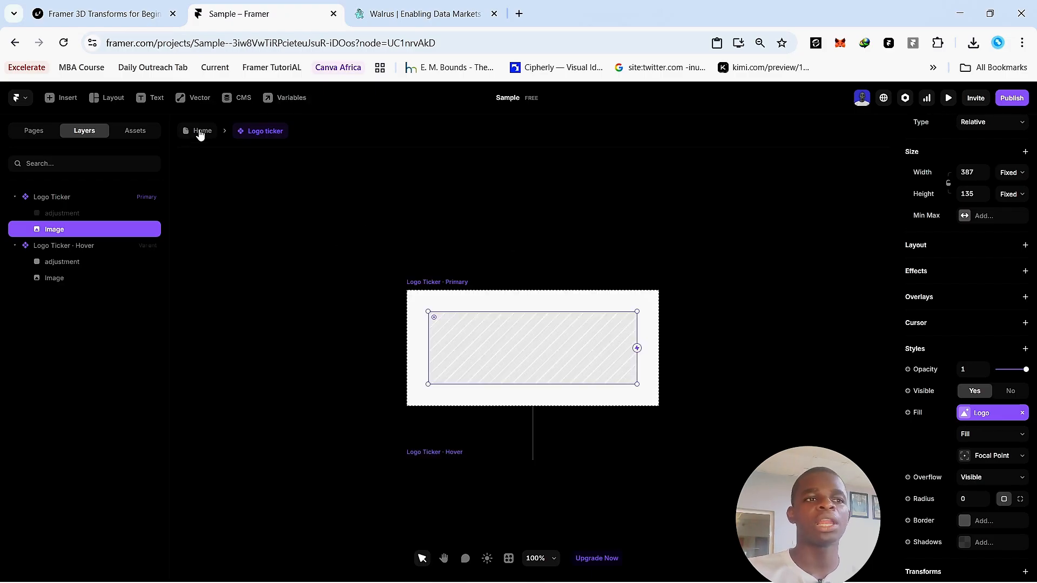
- On the Home page, duplicate the inner Logo ticker stack four times and set the outer stack's gap to 20
click(201, 131)
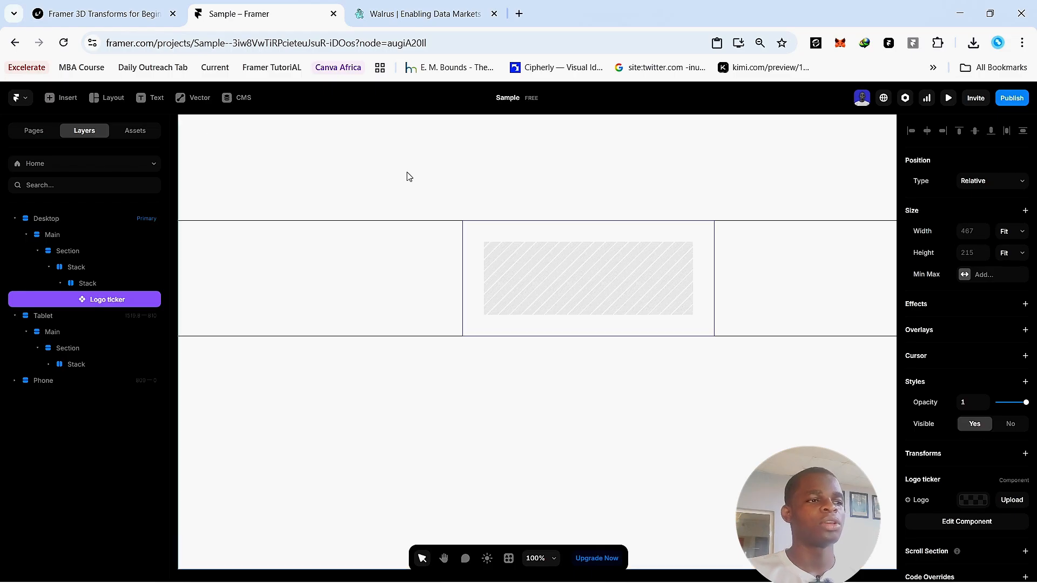
click(89, 283)
key(ctrl+d)
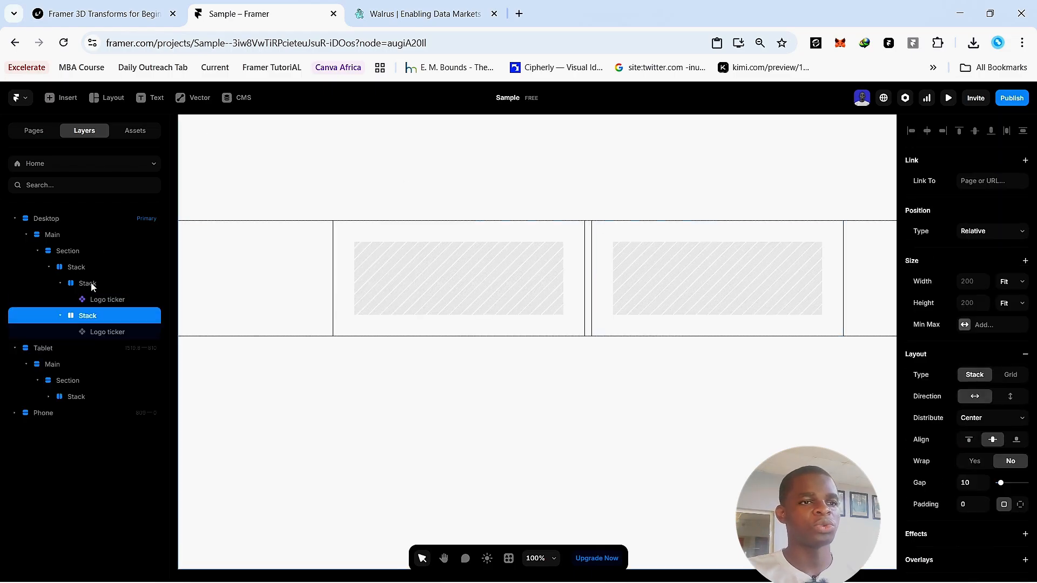
key(ctrl+d)
key(ctrl+d)
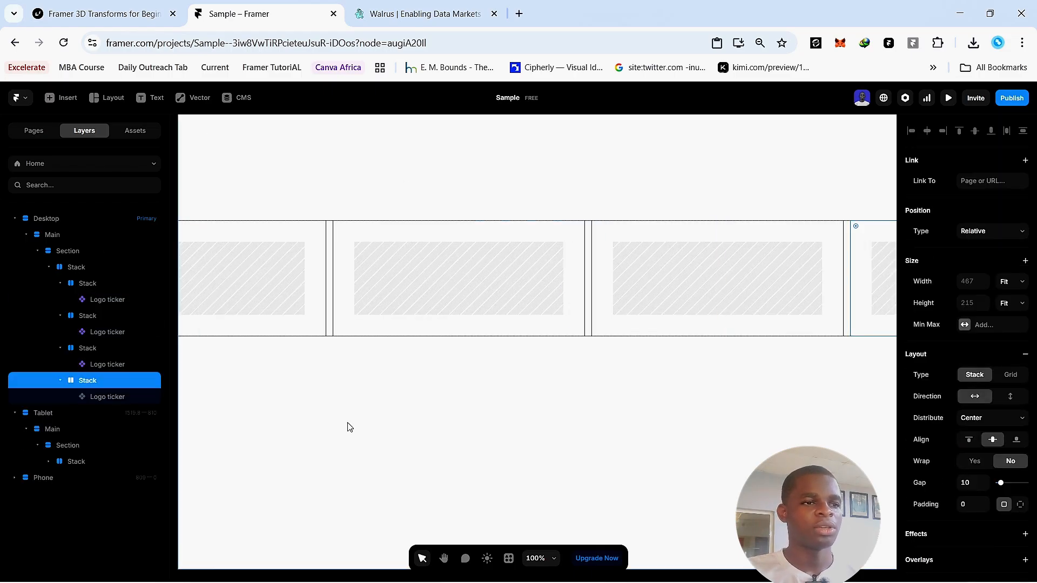
scroll(378, 418, down, 5)
scroll(359, 387, up, 3)
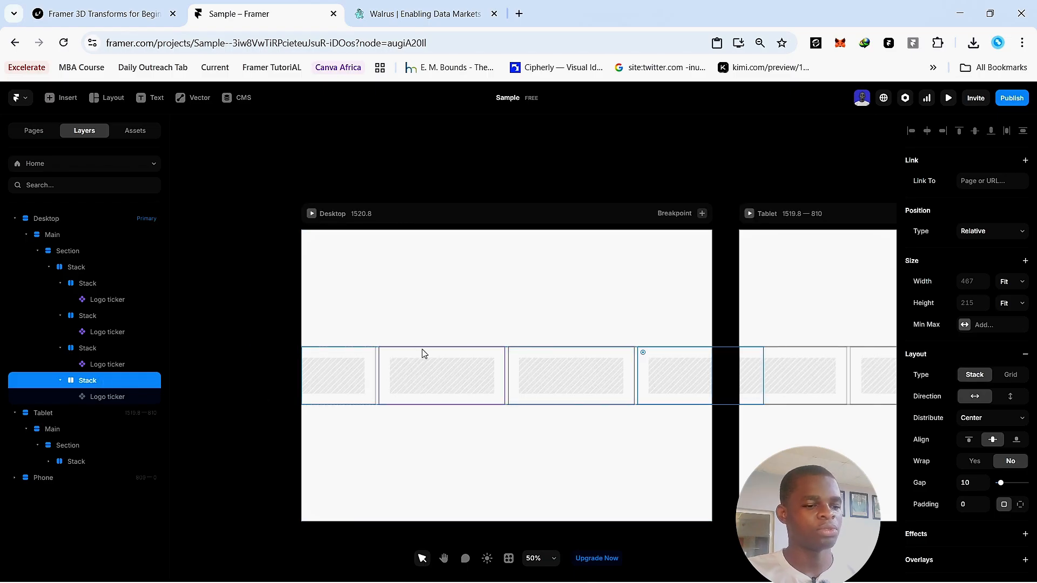
key(ctrl+d)
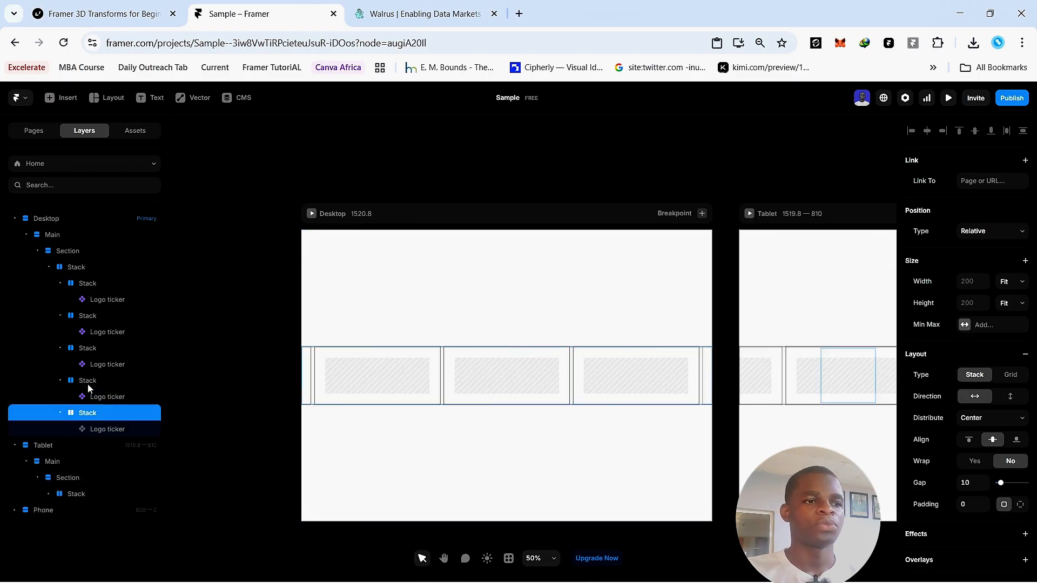
click(83, 269)
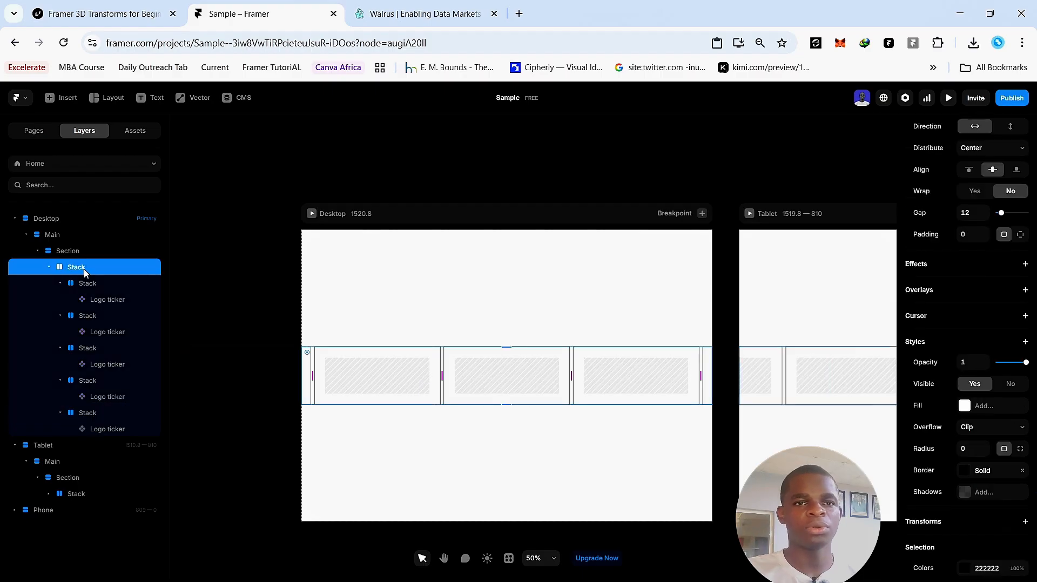
click(974, 212)
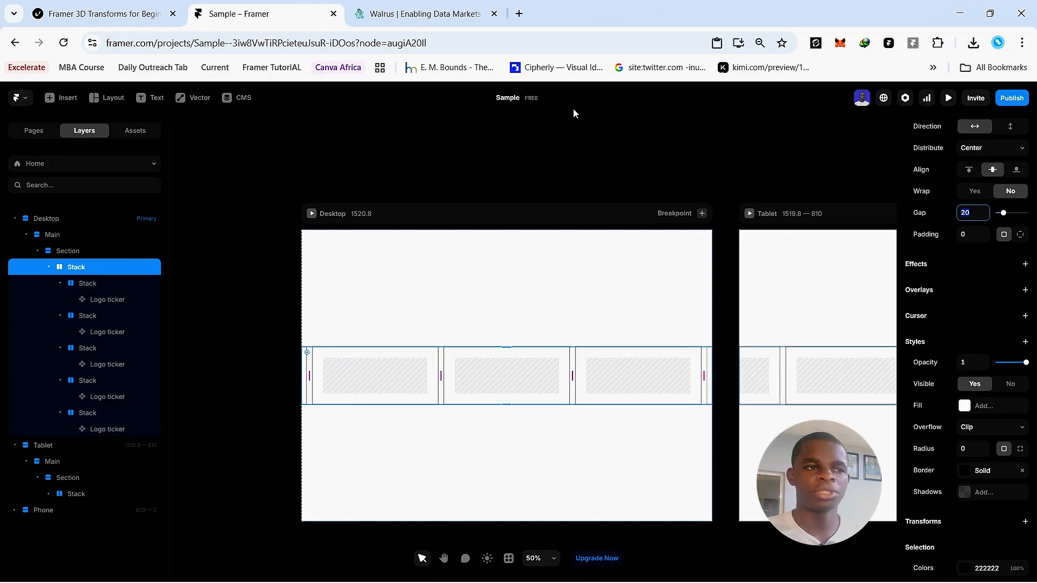
- Upload the CapCut-Logo image as the Logo of the first Logo ticker instance
click(116, 300)
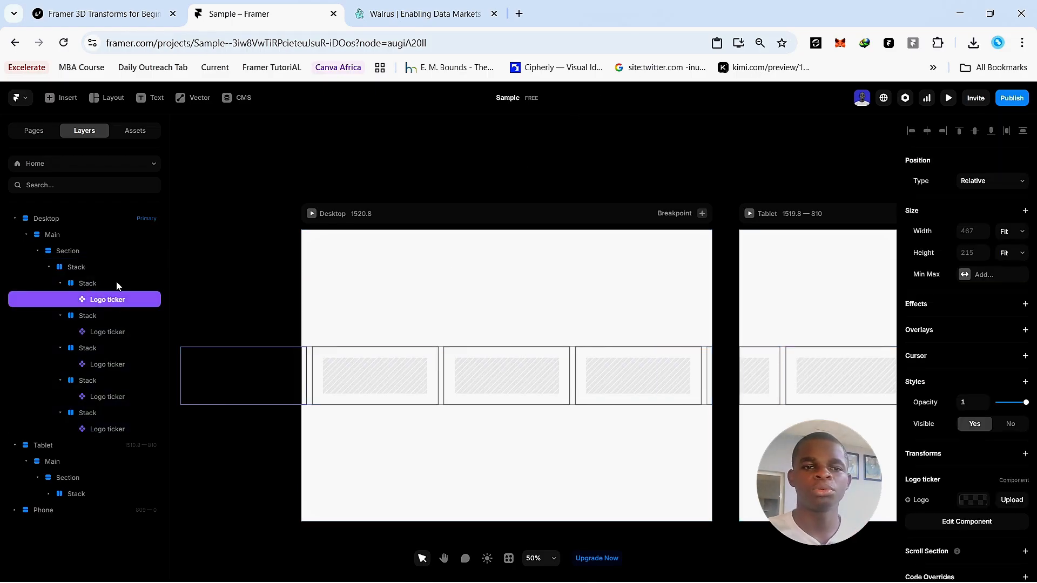
click(1013, 503)
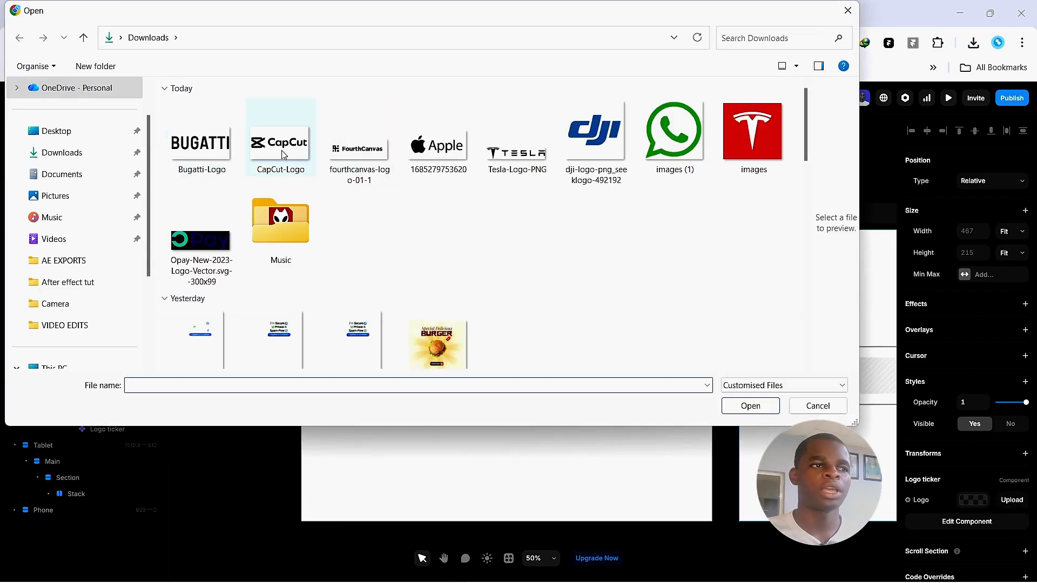
click(287, 151)
click(744, 413)
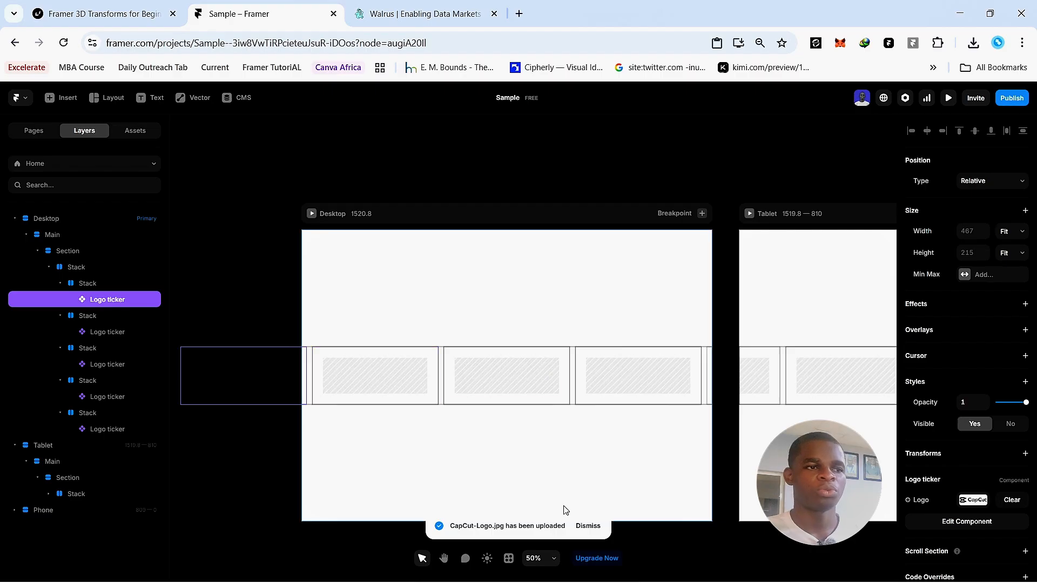
click(416, 440)
- Upload the Bugatti, FourthCanvas and Apple logo images as the Logo of the second, third and fourth Logo ticker instances
click(339, 377)
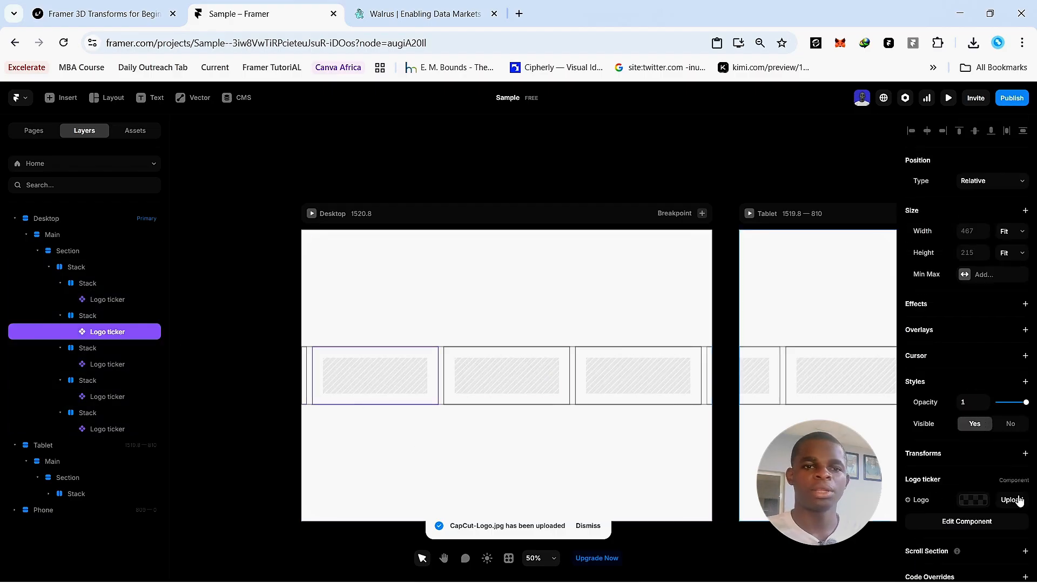
click(1003, 501)
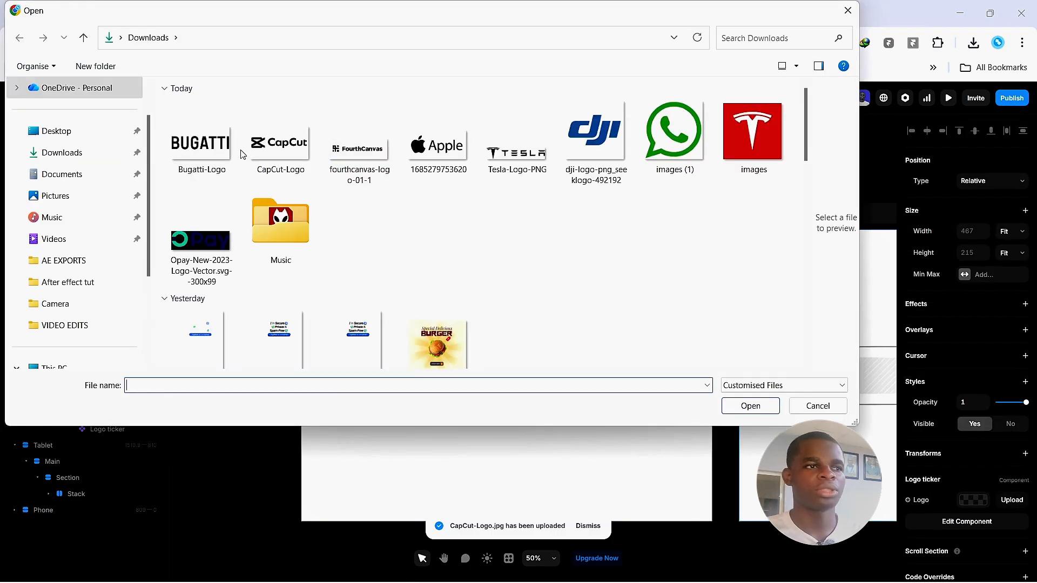
click(208, 161)
click(750, 406)
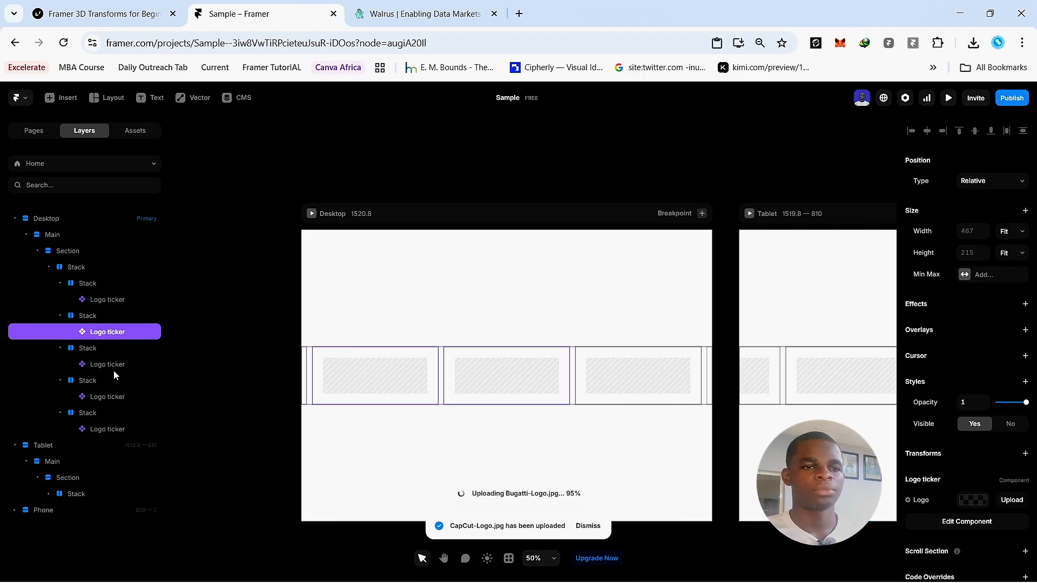
click(982, 495)
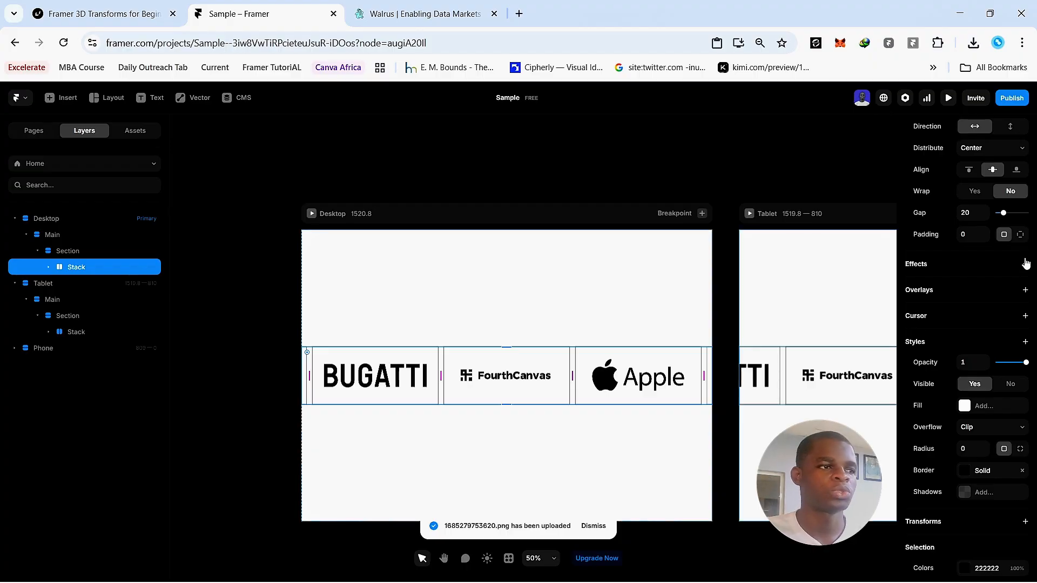
- Add the Ticker effect to the outer stack and set its hover speed to 60%, using the Walrus ticker as reference
click(1026, 265)
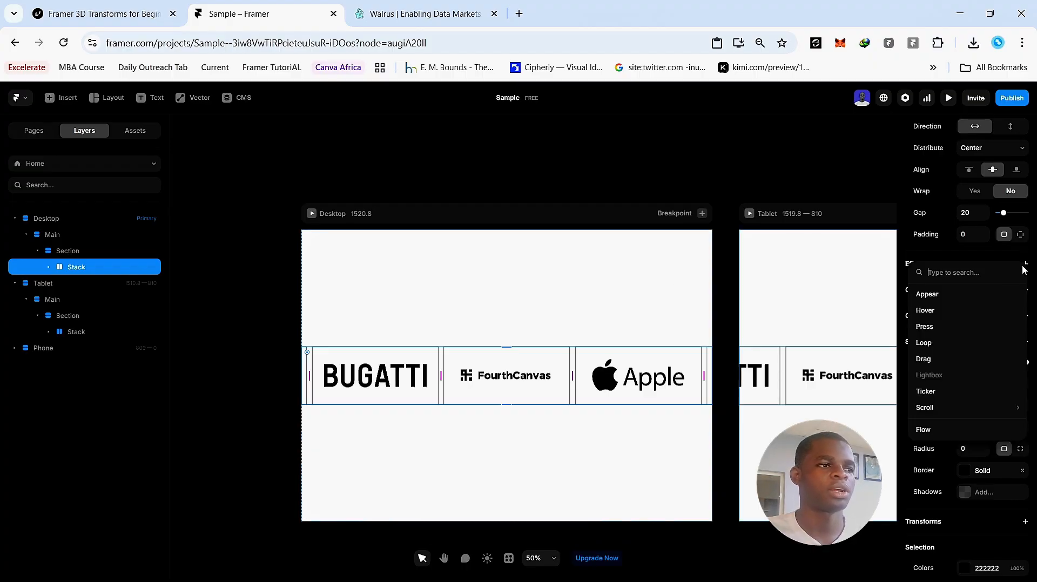
click(936, 392)
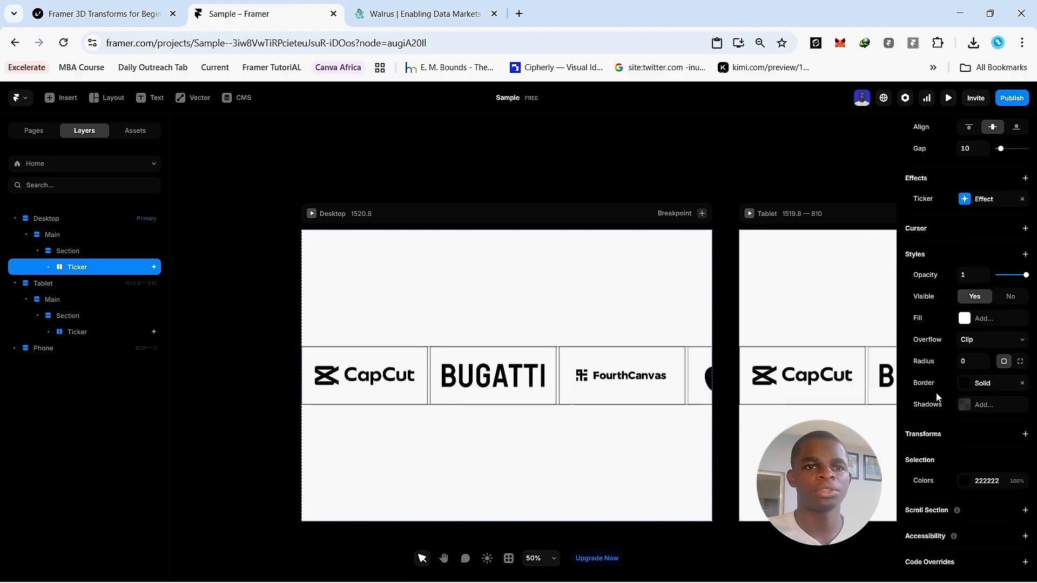
click(985, 206)
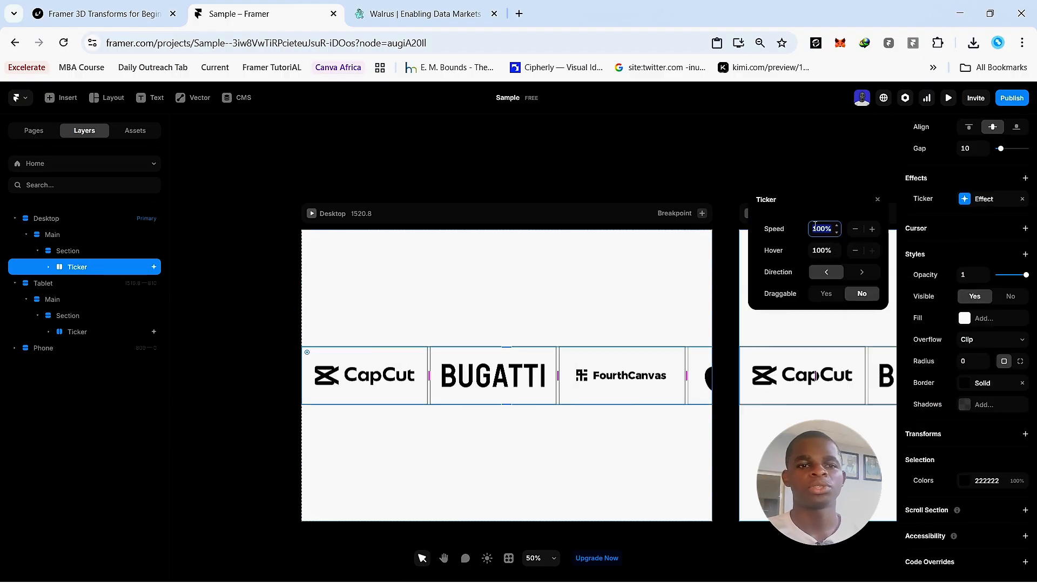
click(425, 13)
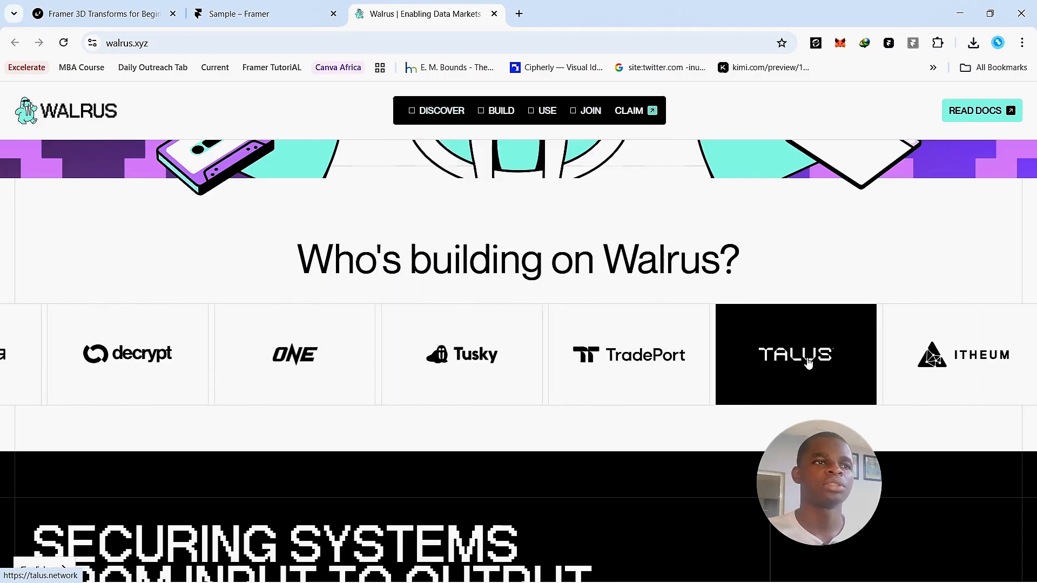
click(301, 6)
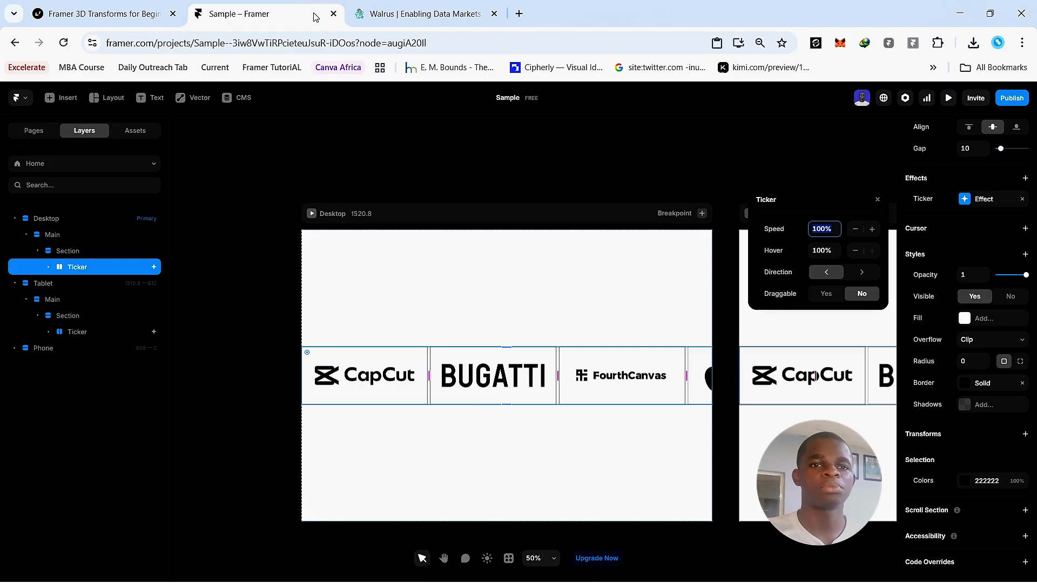
click(839, 255)
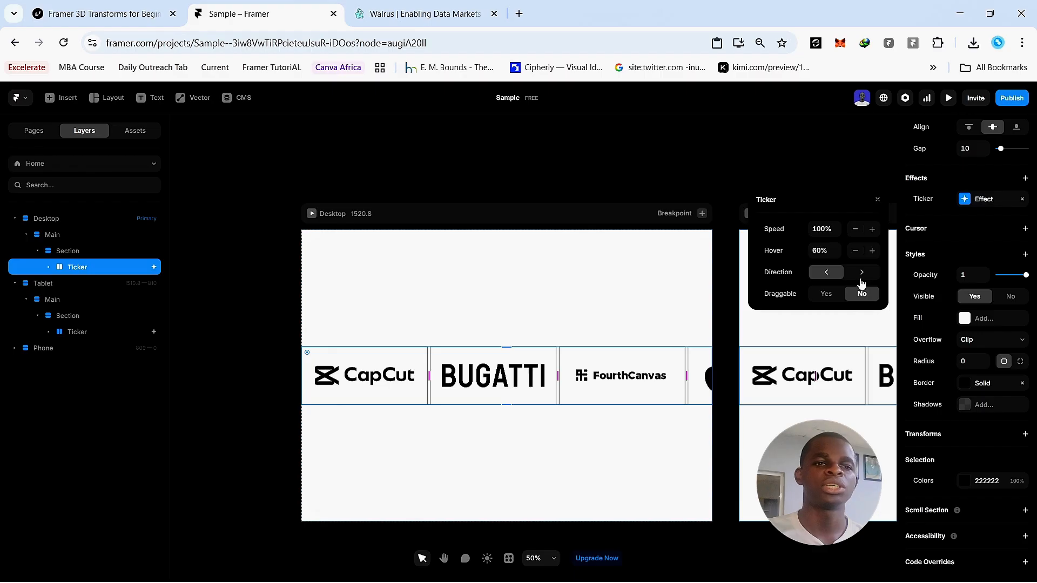
- Set the ticker's direction to rightward and make it draggable, checking against the Walrus site and previewing the page
click(421, 14)
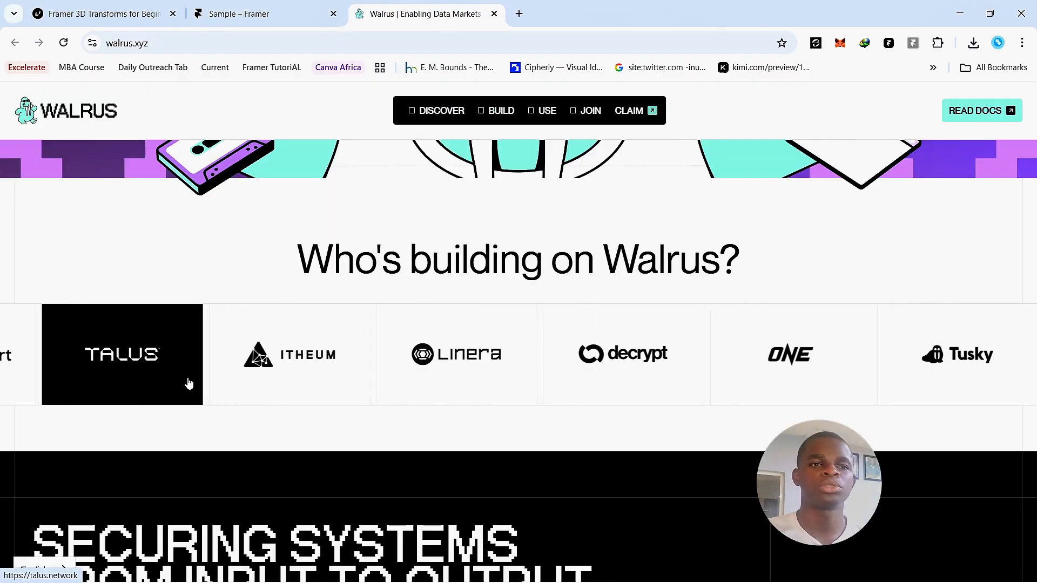
click(214, 7)
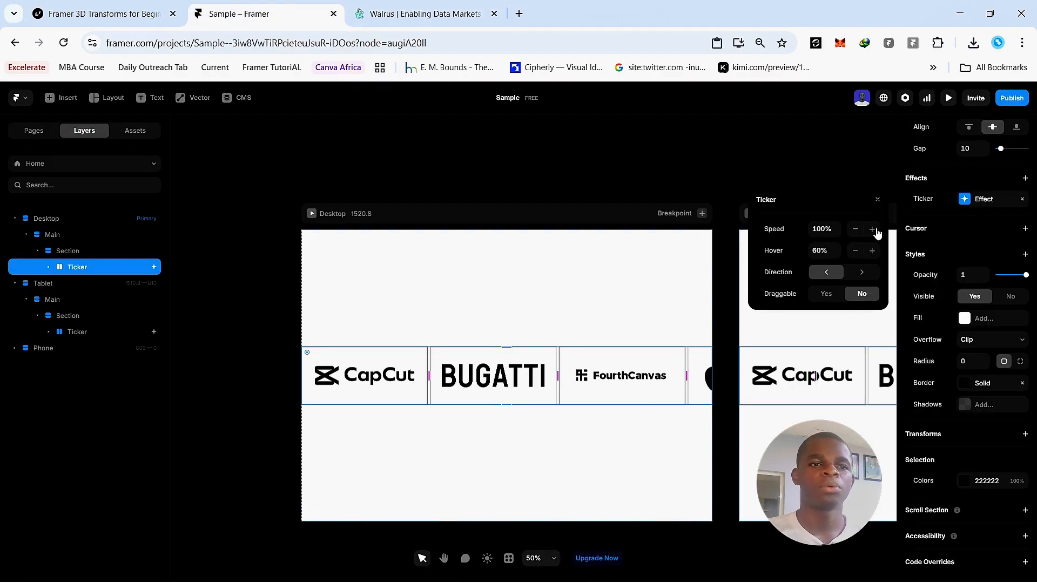
click(862, 272)
click(823, 296)
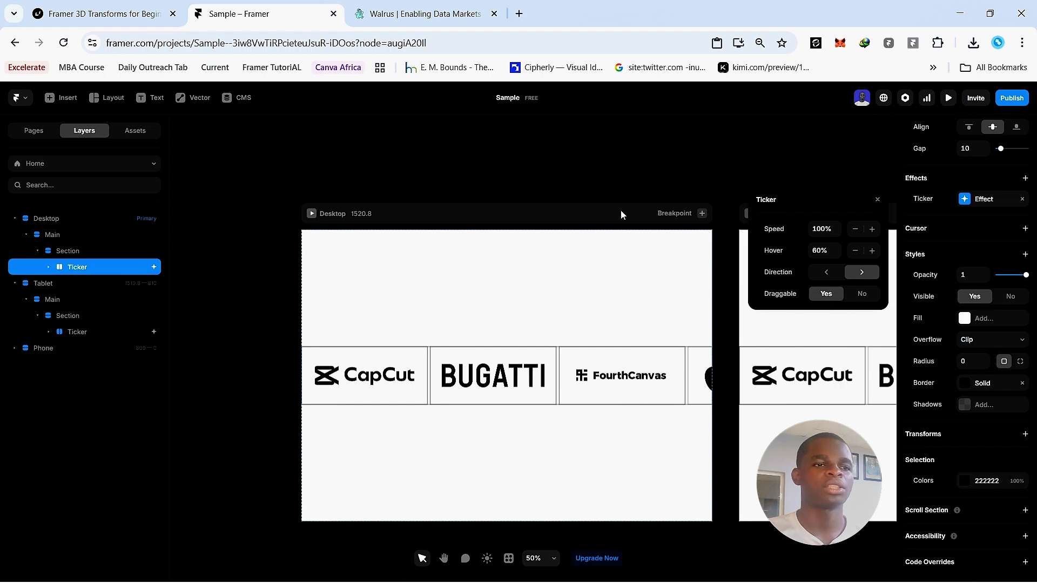
click(437, 147)
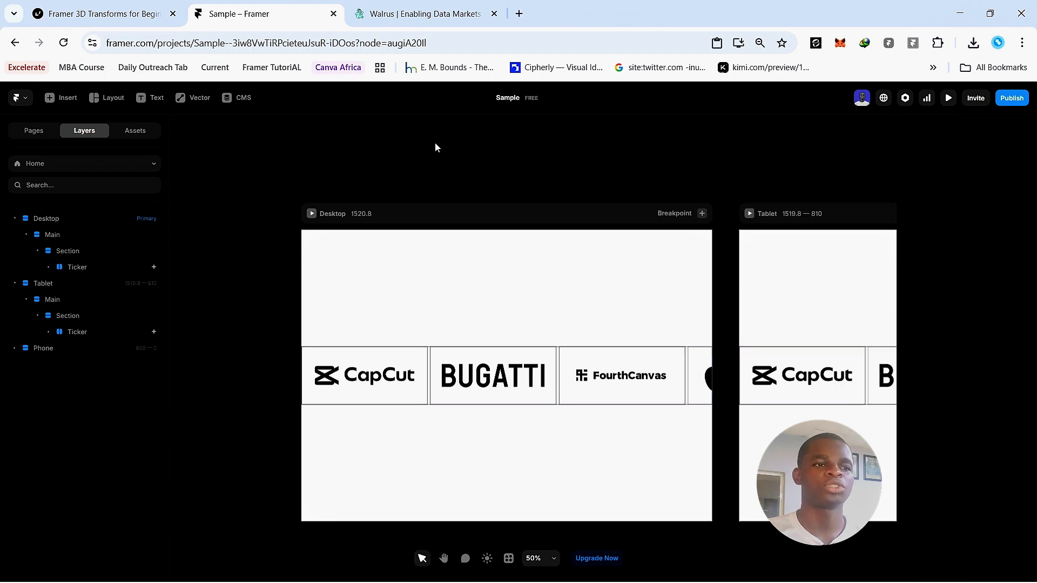
click(949, 99)
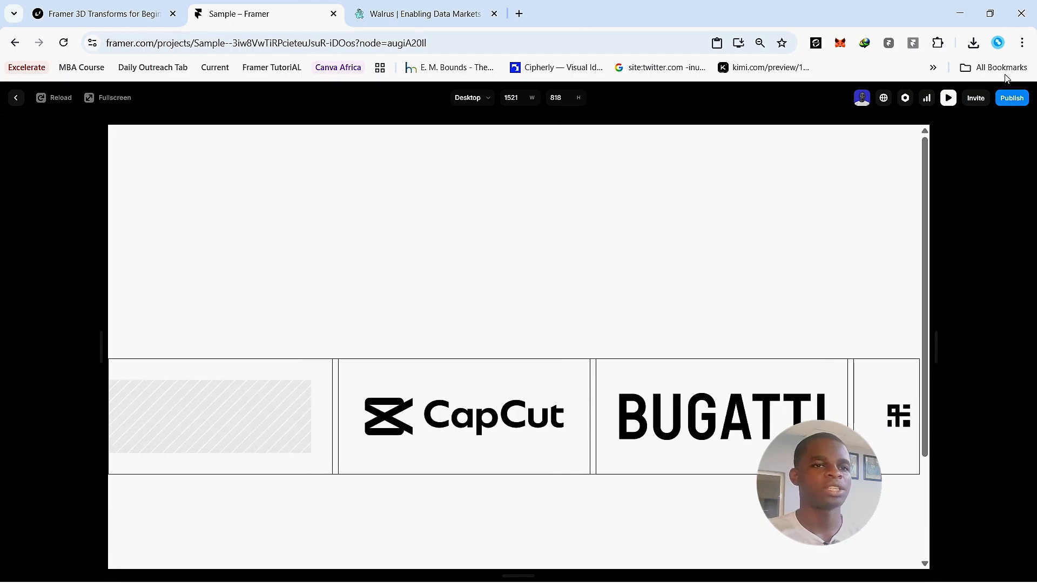
click(949, 99)
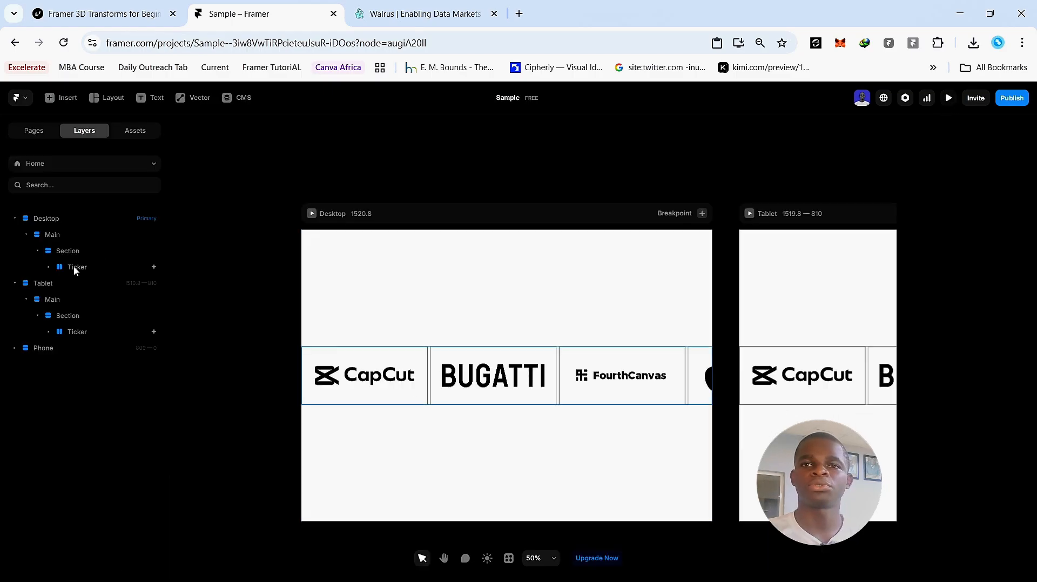
- Edit the Logo ticker component, set the primary variant's Image fill sizing to Fit and return to the Home page
click(115, 300)
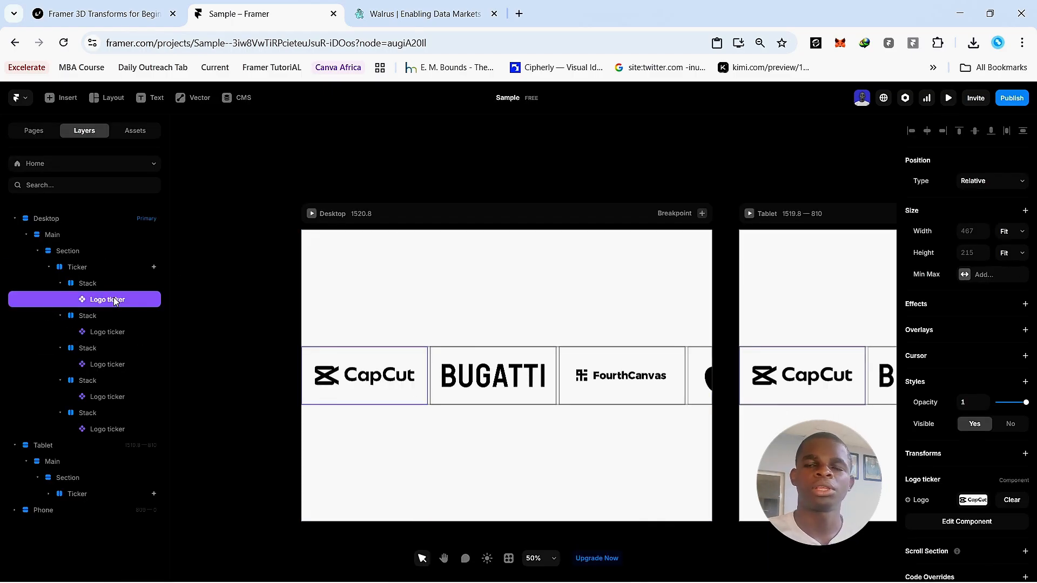
click(959, 521)
click(541, 355)
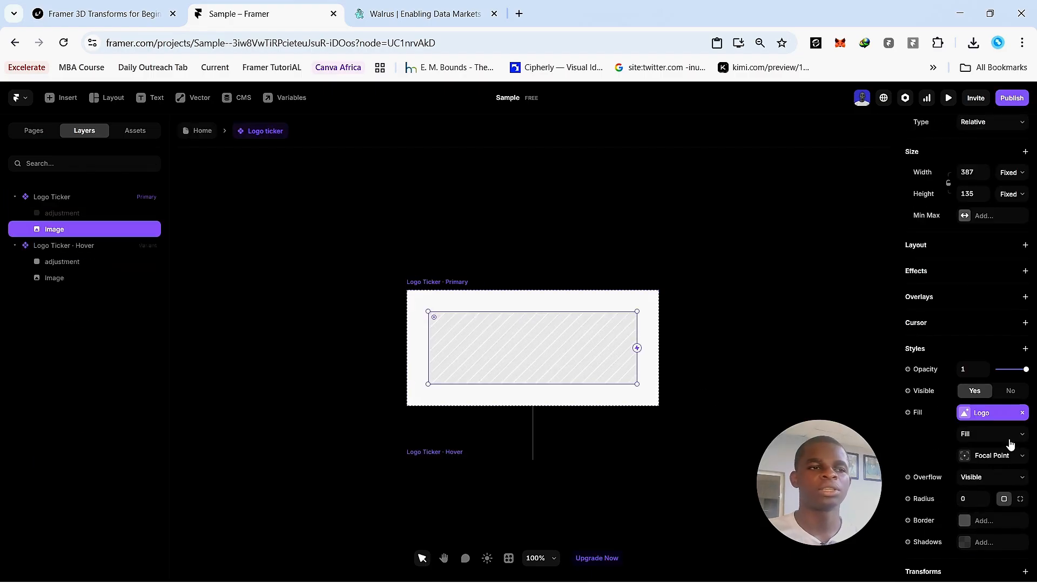
click(972, 433)
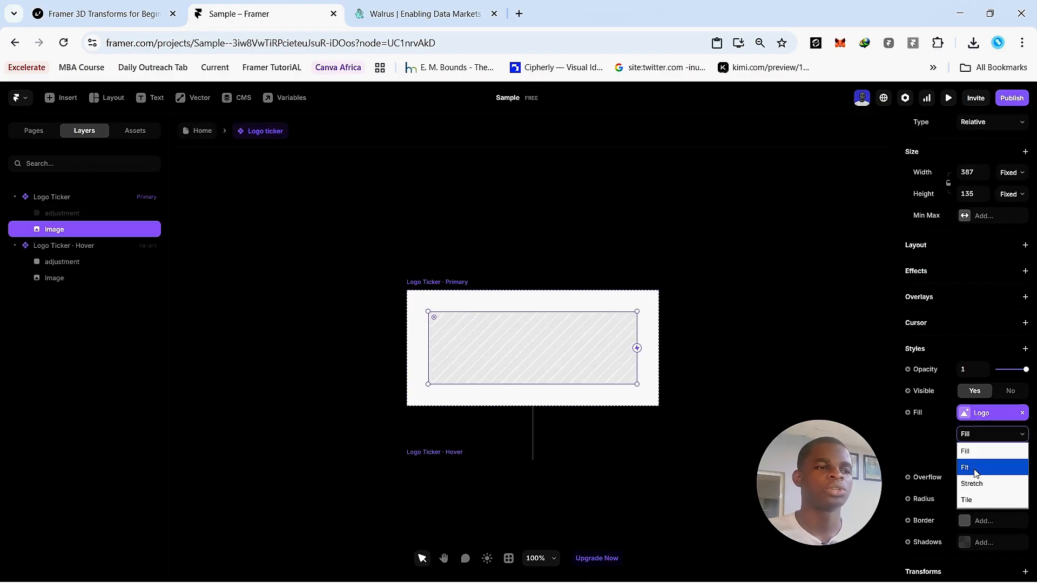
click(975, 468)
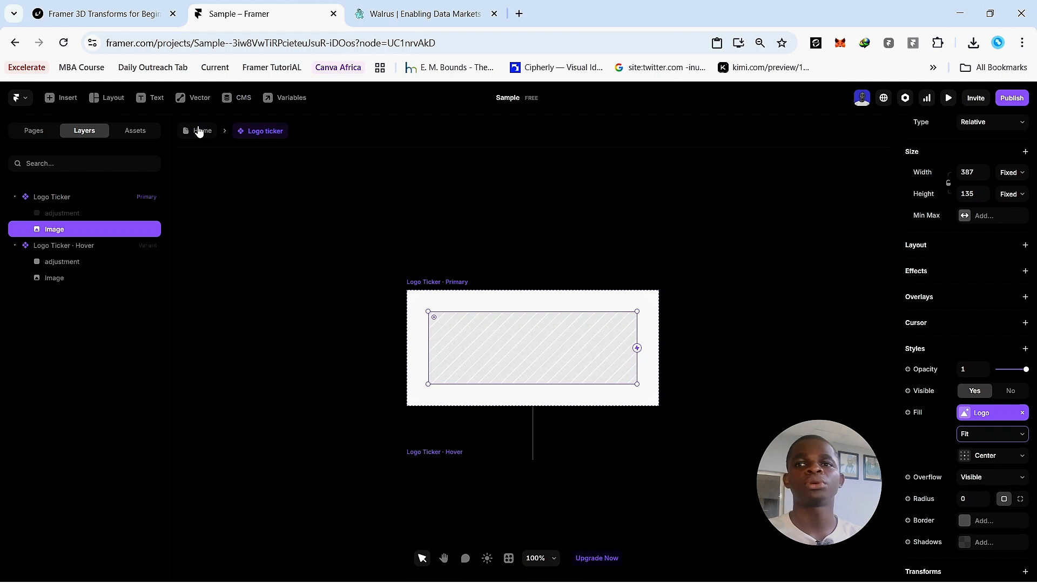
click(199, 132)
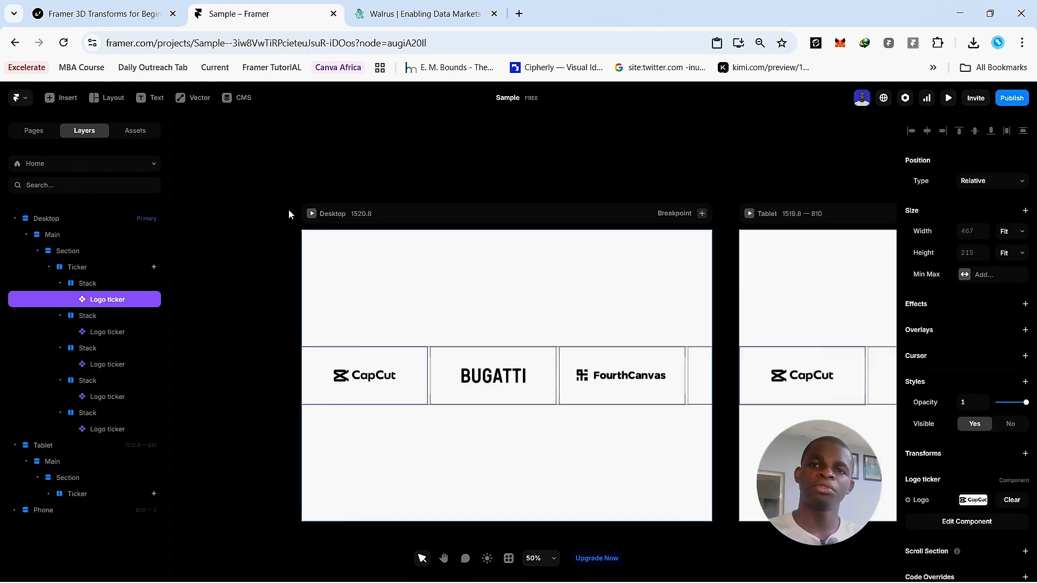
- Switch the component's Image sizing back to Fill to compare the logos on the Home page, and restore Fit
key(Return)
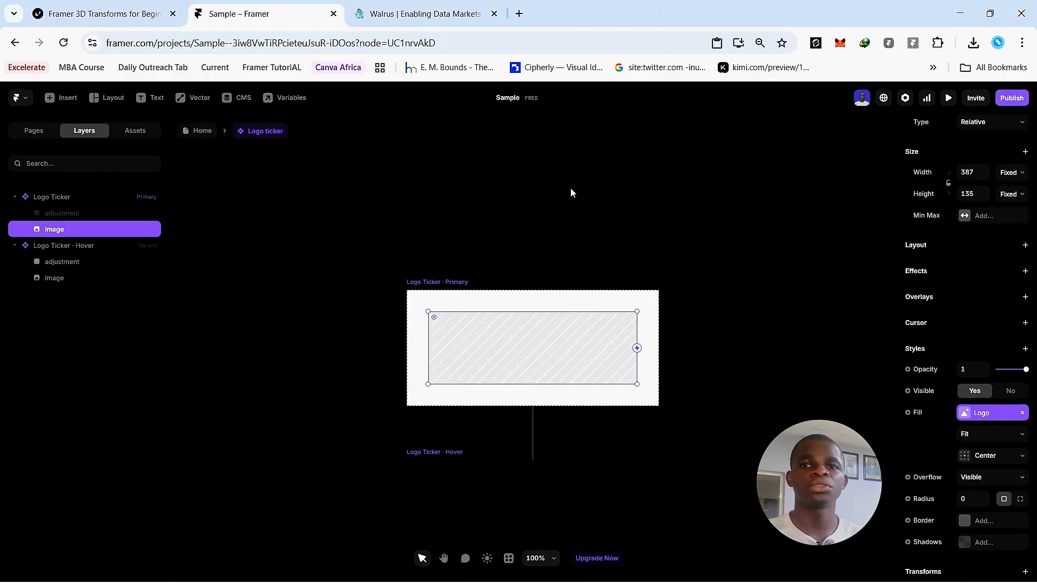
click(203, 131)
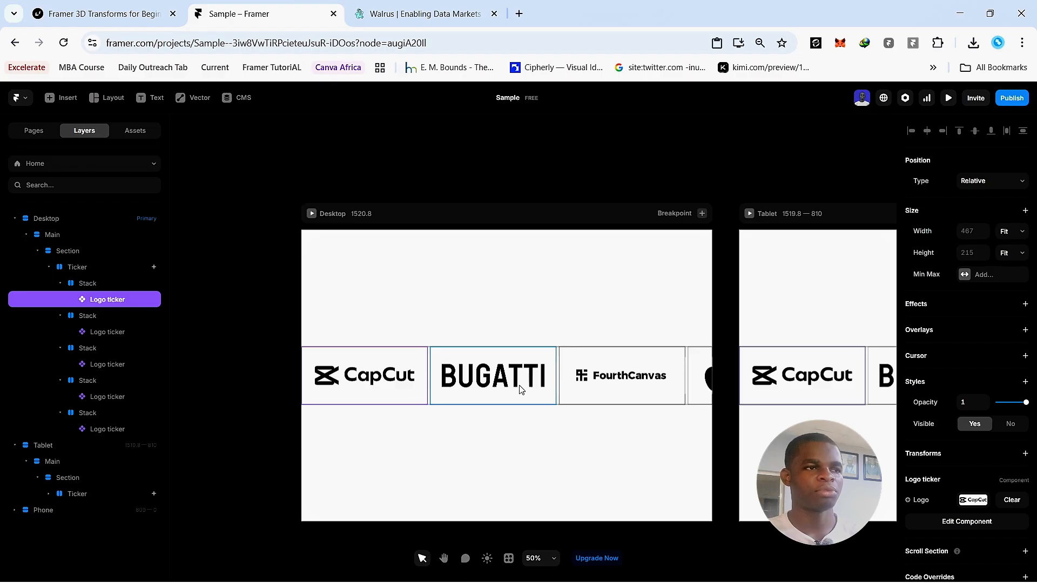
key(Return)
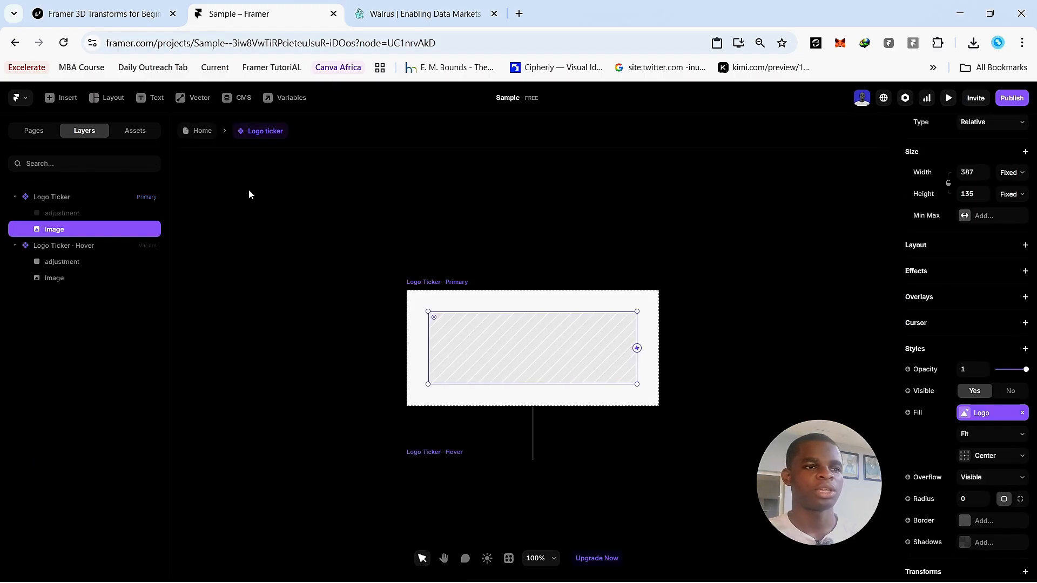
click(204, 132)
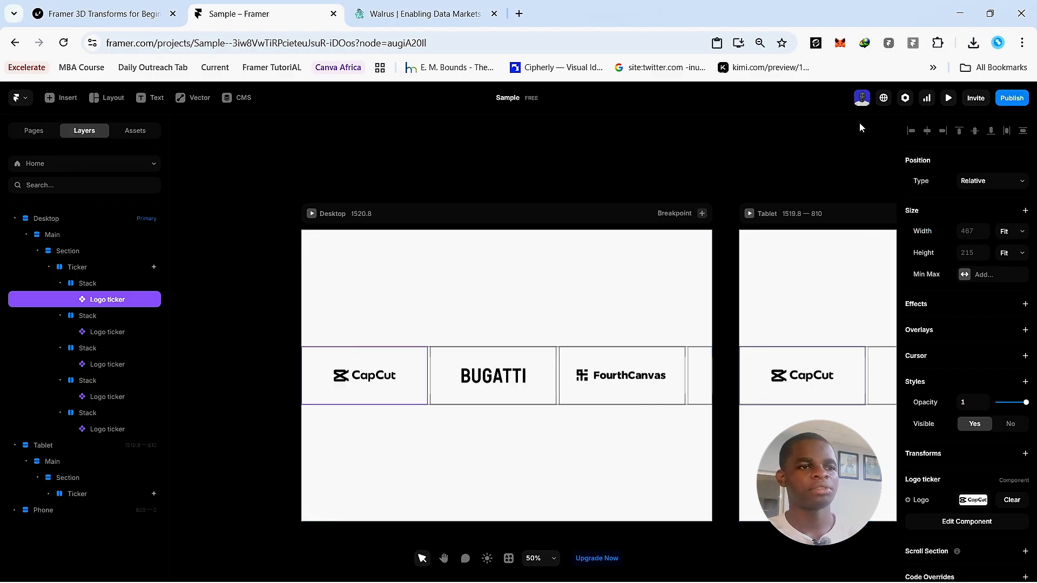
- Preview the Home page to check the moving ticker and the logos' inverting hover effect
click(948, 99)
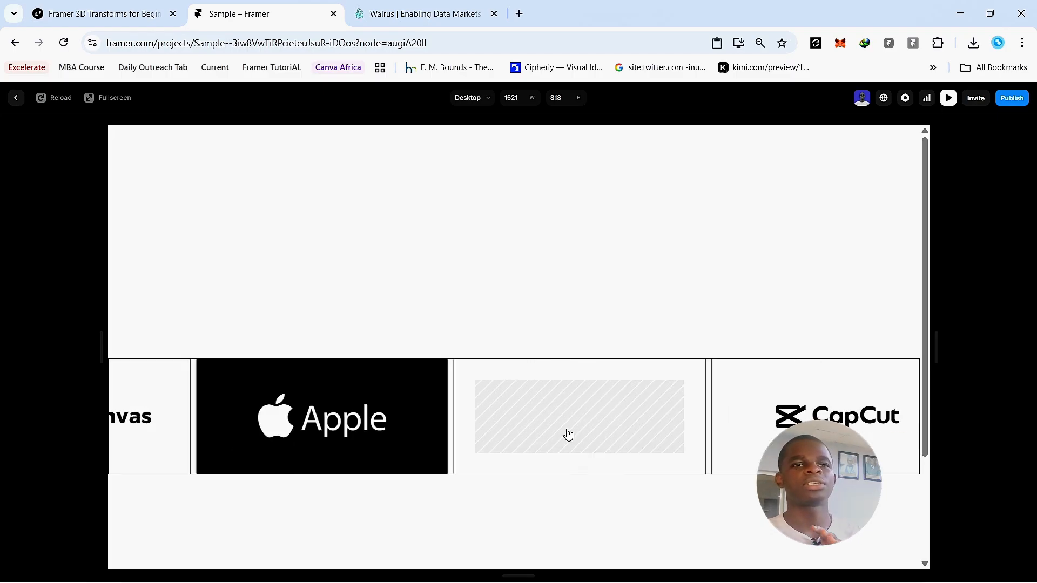
click(948, 98)
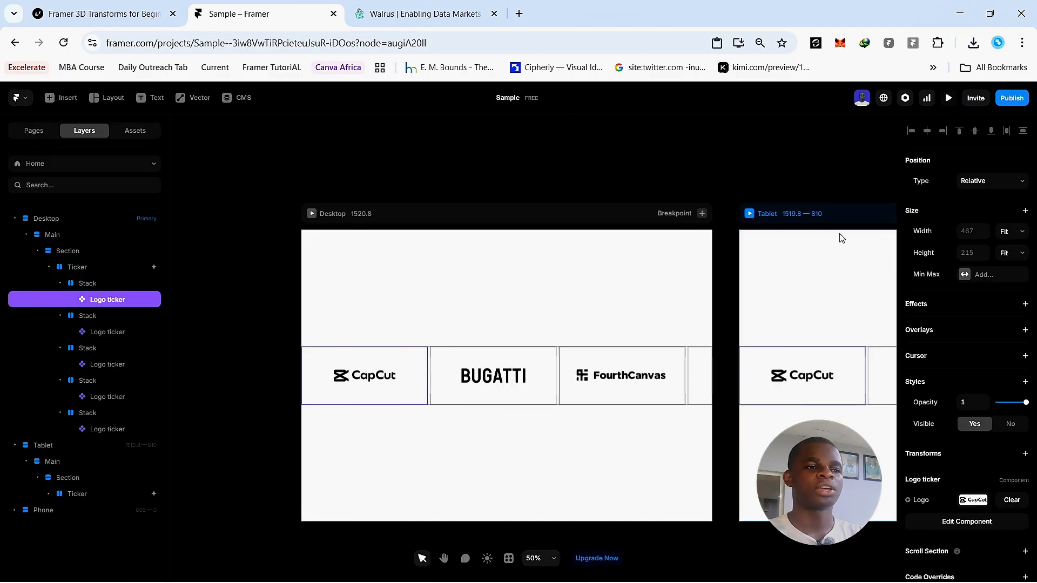